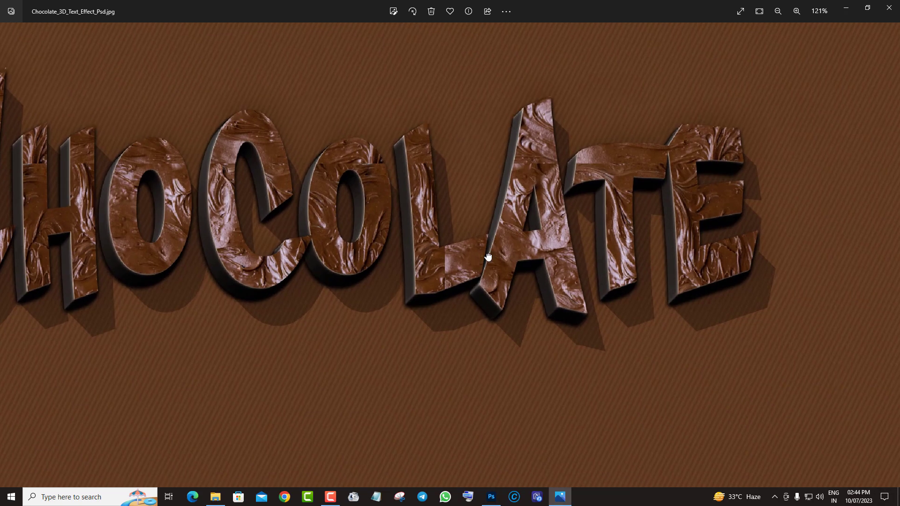
# Step: Finish viewing the Chocolate preview, and examine the lettering in College 3D Text Style PSD.jpg up close
pyautogui.scroll(-5, 645, 339)
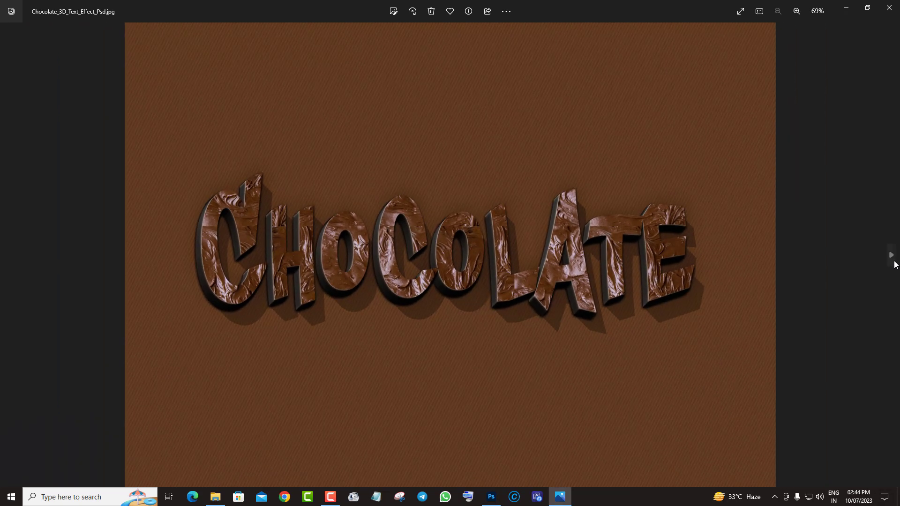
pyautogui.click(891, 256)
pyautogui.scroll(5, 480, 336)
pyautogui.moveTo(508, 236); pyautogui.dragTo(387, 268)
pyautogui.scroll(-4, 387, 267)
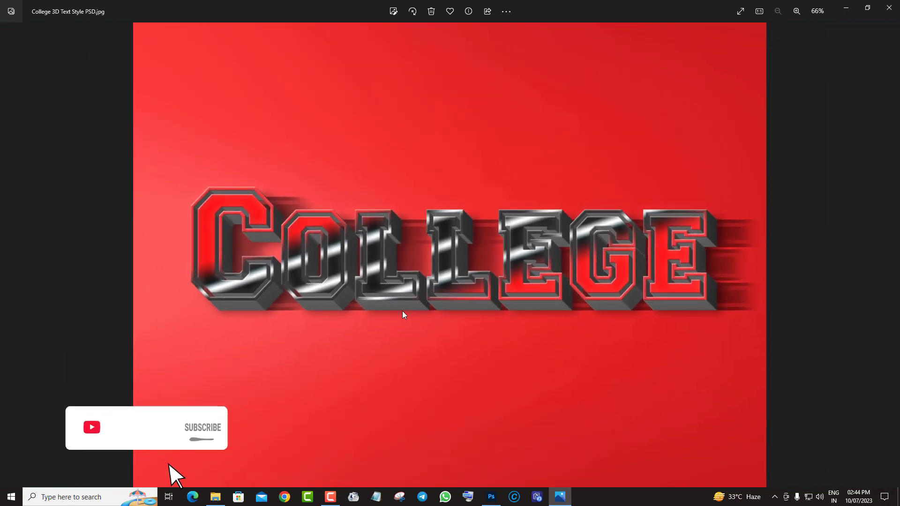
# Step: Go to the color_Pencil_3D_text_effect_Psd.jpg preview and examine its striped lettering
pyautogui.click(890, 256)
pyautogui.scroll(4, 600, 312)
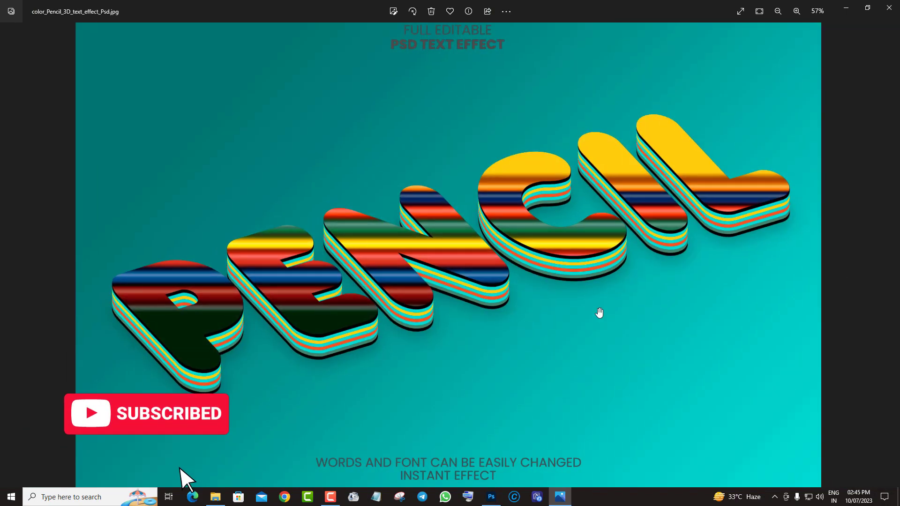
pyautogui.scroll(-4, 604, 309)
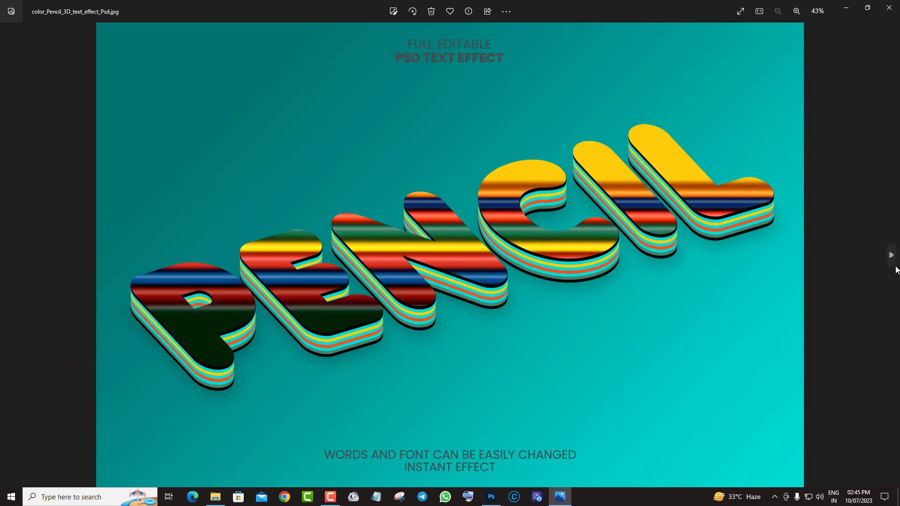
# Step: Go to the Egypt_3D_Text_Effect_Psd.jpg preview and examine its cracked lettering and shadows up close
pyautogui.click(892, 257)
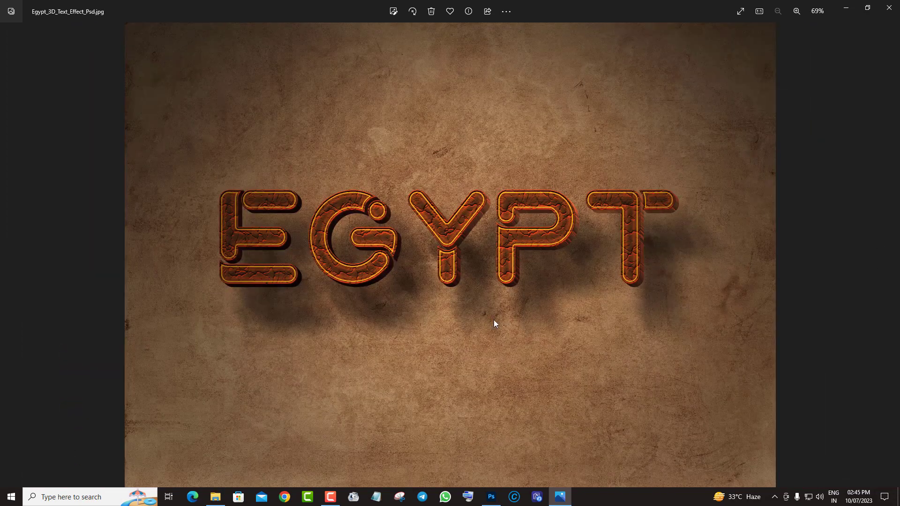
pyautogui.scroll(2, 493, 319)
pyautogui.moveTo(454, 225); pyautogui.dragTo(464, 396)
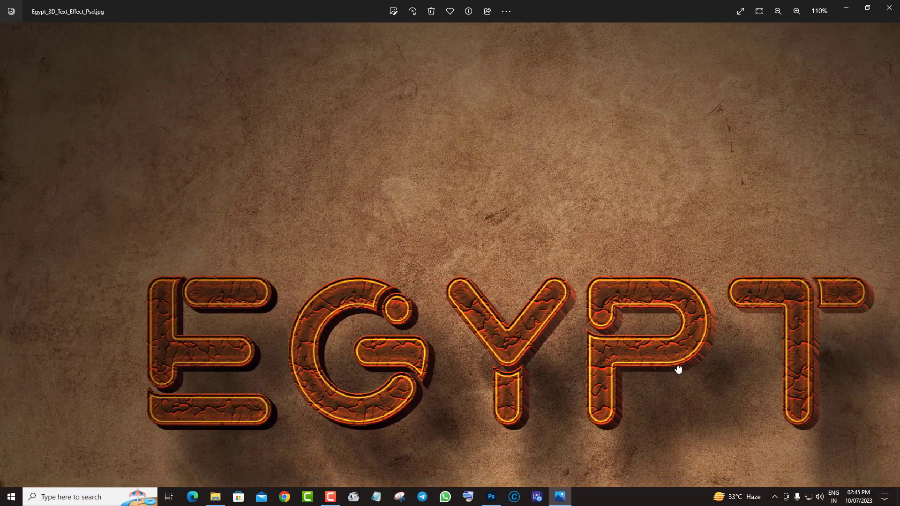
pyautogui.moveTo(678, 370); pyautogui.dragTo(611, 219)
pyautogui.moveTo(622, 370); pyautogui.dragTo(610, 150)
pyautogui.scroll(-2, 598, 316)
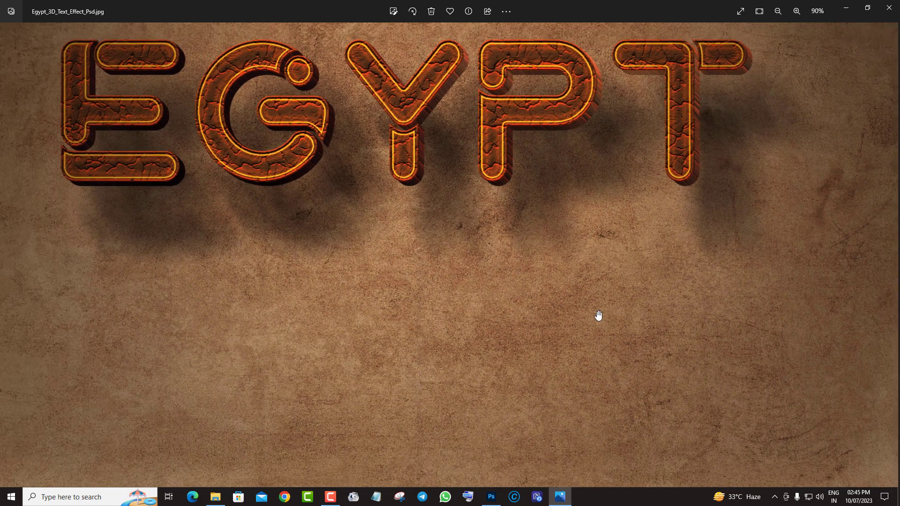
pyautogui.scroll(-2, 598, 315)
# Step: Go to the Free 3d Sale Mockup.jpg preview and examine the SALE letters and their round platform
pyautogui.click(891, 253)
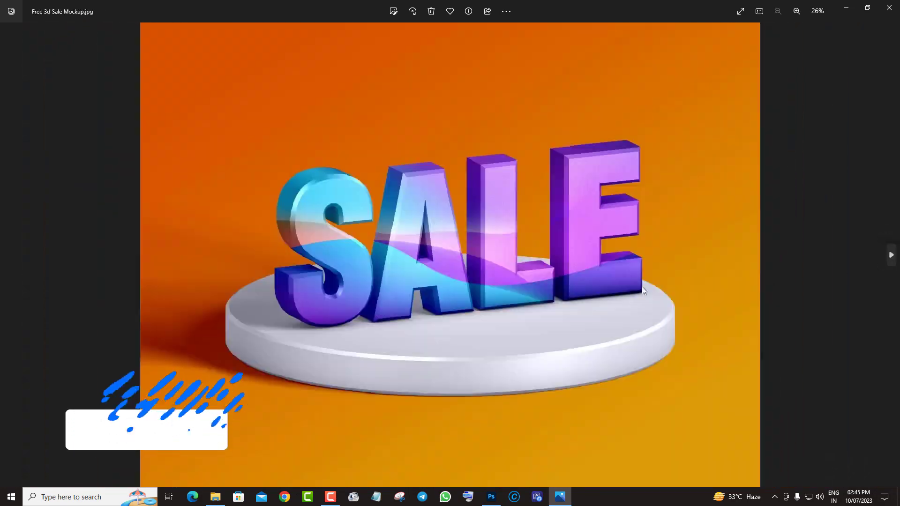
pyautogui.scroll(3, 512, 232)
pyautogui.moveTo(512, 232); pyautogui.dragTo(535, 133)
pyautogui.scroll(-3, 528, 293)
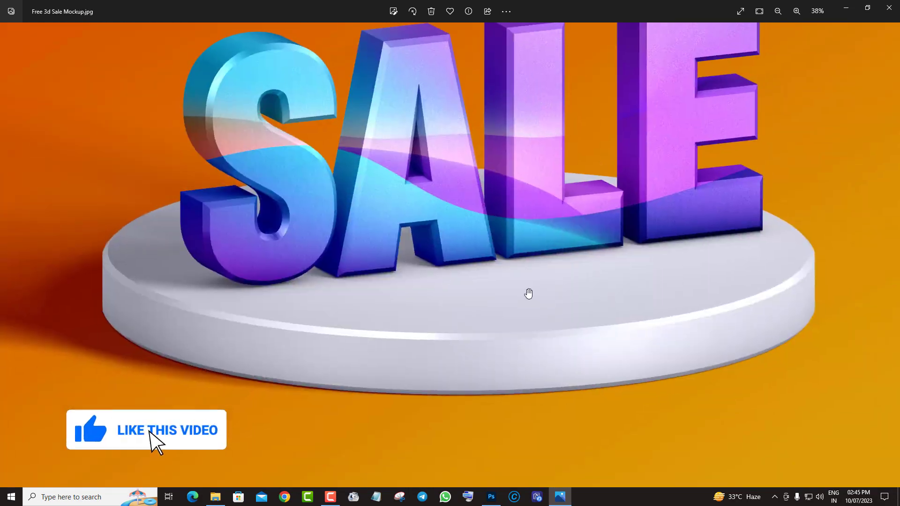
# Step: Go to the India_Text_Effect_Psd.jpg preview and examine the flag-coloured IND letters
pyautogui.click(891, 258)
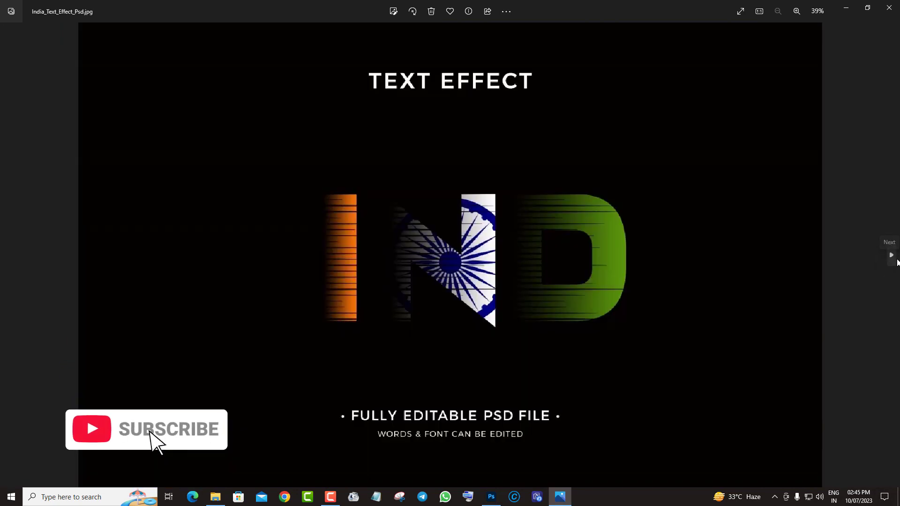
pyautogui.scroll(2, 529, 307)
pyautogui.moveTo(568, 191); pyautogui.dragTo(573, 161)
pyautogui.moveTo(557, 319); pyautogui.dragTo(564, 219)
pyautogui.scroll(-3, 570, 251)
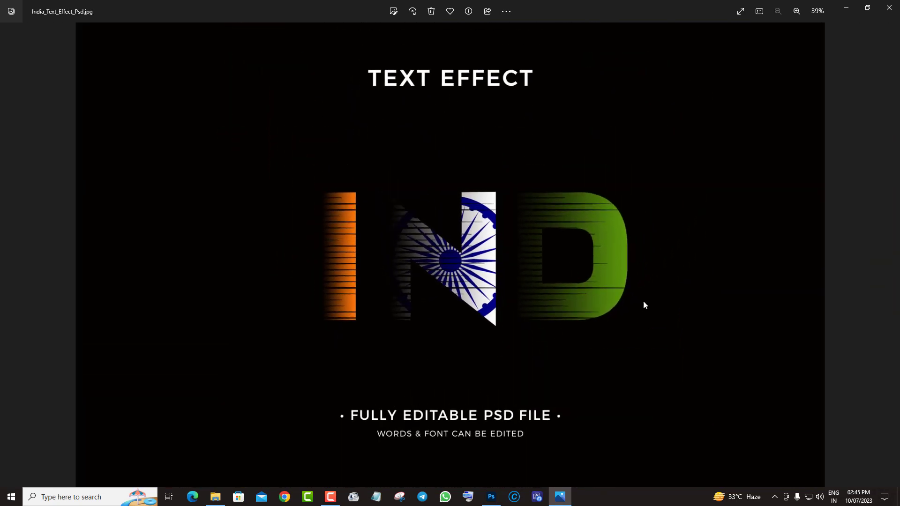
# Step: Go to the Love_3D_ Style 3D Text Effect_Psd.jpg preview and examine the water-drop lettering in detail
pyautogui.click(892, 256)
pyautogui.scroll(4, 605, 337)
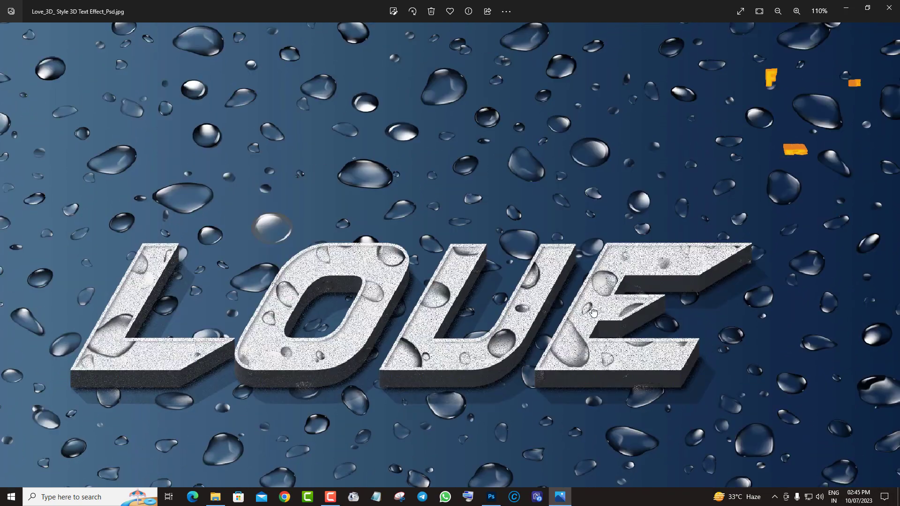
pyautogui.moveTo(605, 337); pyautogui.dragTo(620, 132)
pyautogui.scroll(3, 509, 239)
pyautogui.moveTo(509, 228); pyautogui.dragTo(516, 262)
pyautogui.scroll(-5, 515, 262)
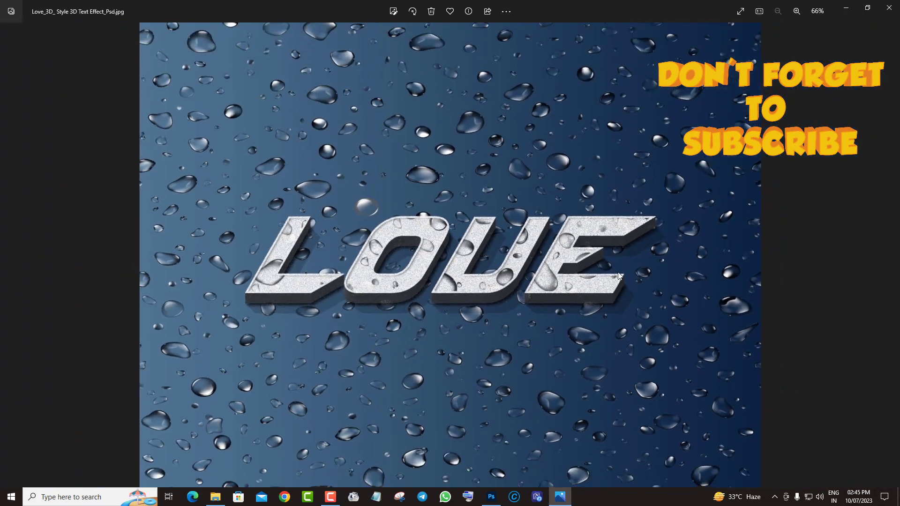
# Step: Go to the Music_3D_Text_Effect_Psd.jpg preview and examine its winged clef and script lettering
pyautogui.click(895, 252)
pyautogui.scroll(4, 734, 271)
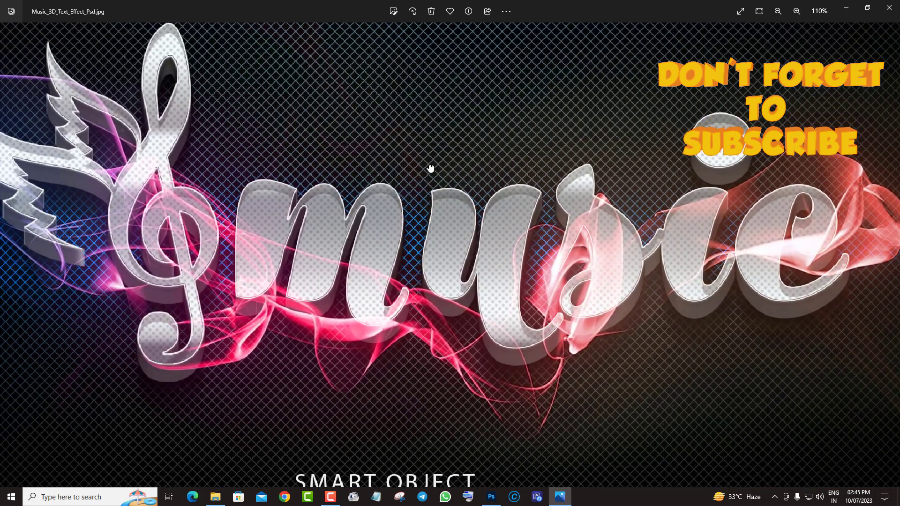
pyautogui.moveTo(430, 169); pyautogui.dragTo(431, 282)
pyautogui.scroll(-3, 431, 282)
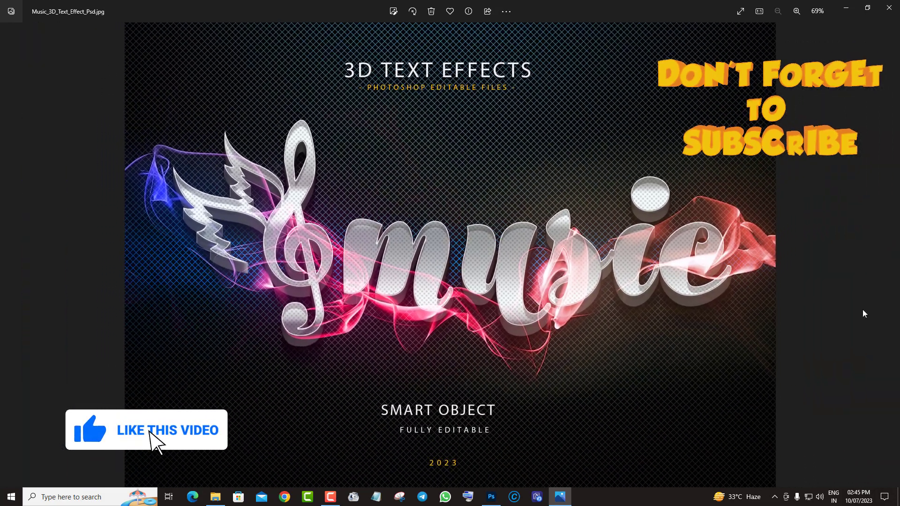
# Step: Go to the News_3D_text_style_effect.jpg preview and examine the red-edged NEWS lettering up close
pyautogui.click(890, 253)
pyautogui.scroll(2, 486, 315)
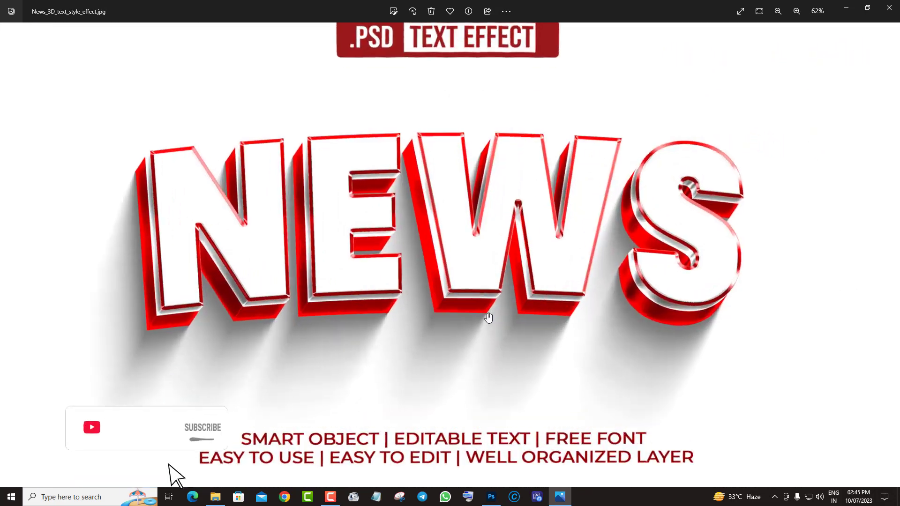
pyautogui.moveTo(541, 416); pyautogui.dragTo(468, 259)
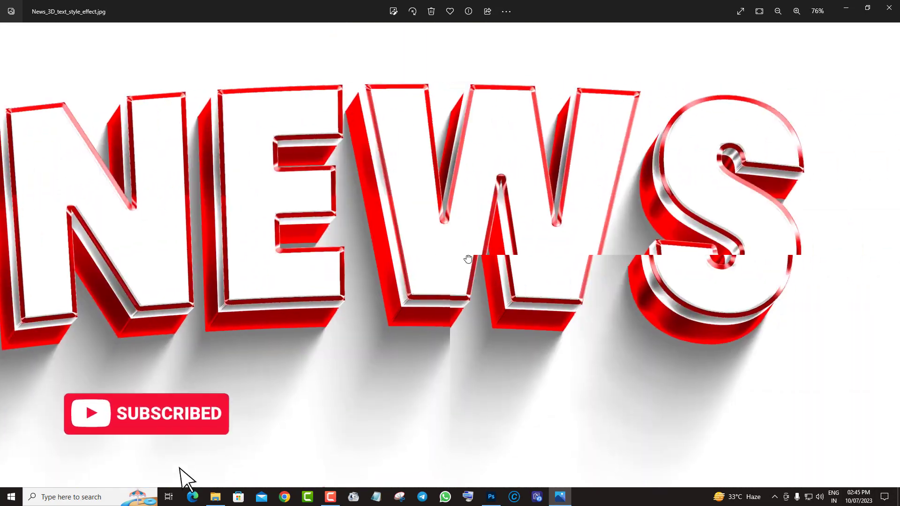
pyautogui.moveTo(686, 337); pyautogui.dragTo(594, 138)
pyautogui.scroll(-3, 465, 365)
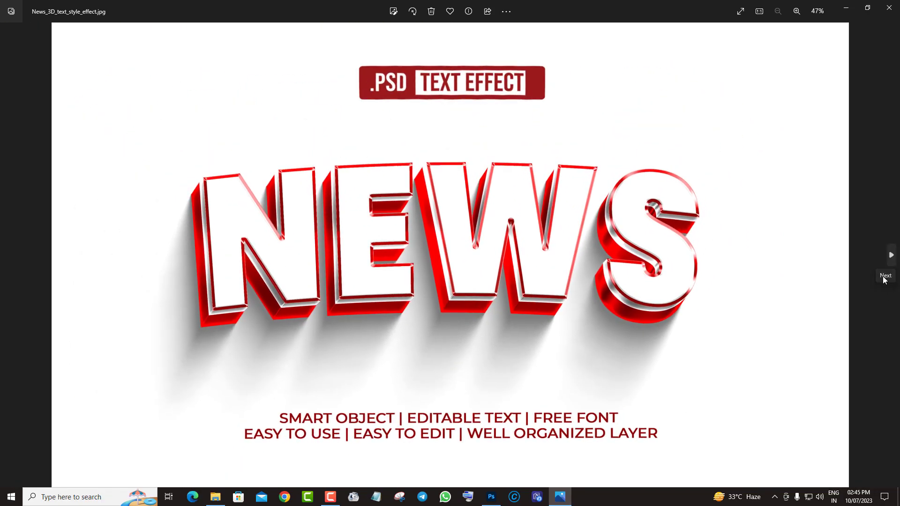
# Step: Go to the Rust_3D_Text_effect_Psd.jpg preview and examine the corroded texture of its letters
pyautogui.click(890, 256)
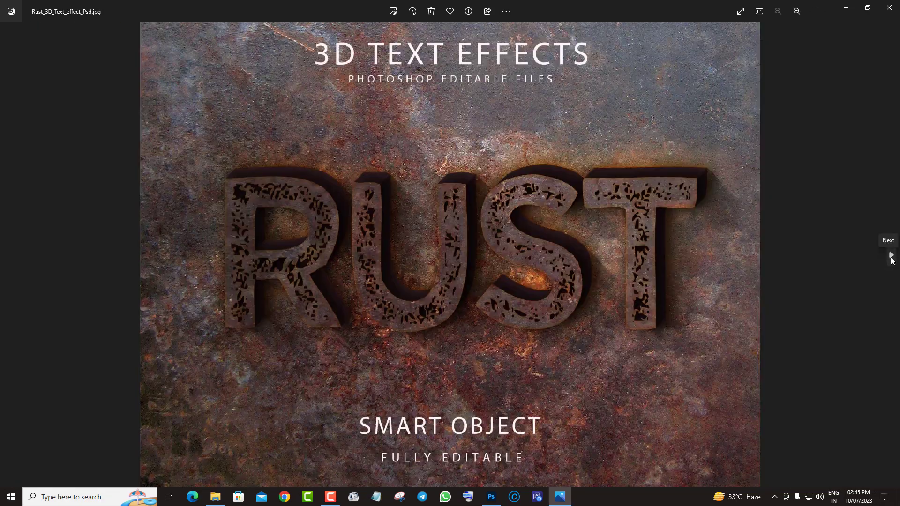
pyautogui.scroll(4, 468, 382)
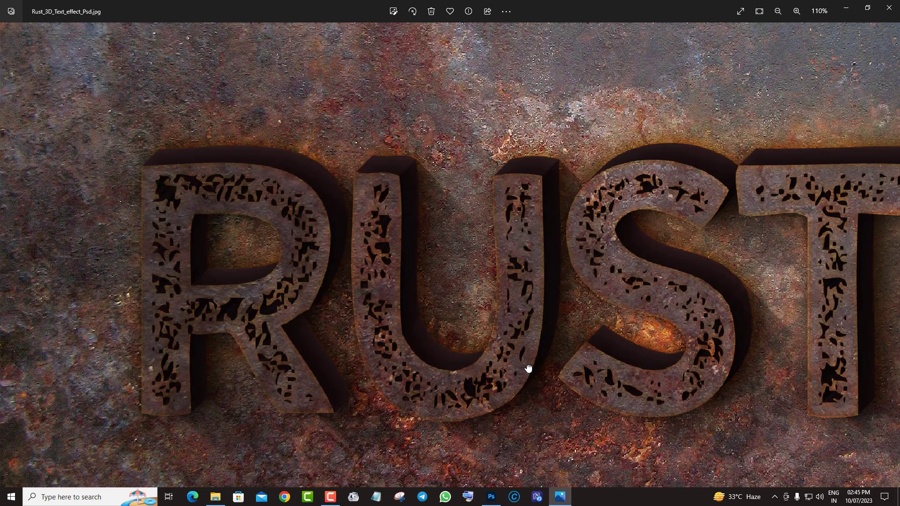
pyautogui.moveTo(528, 368); pyautogui.dragTo(521, 219)
pyautogui.scroll(-4, 634, 356)
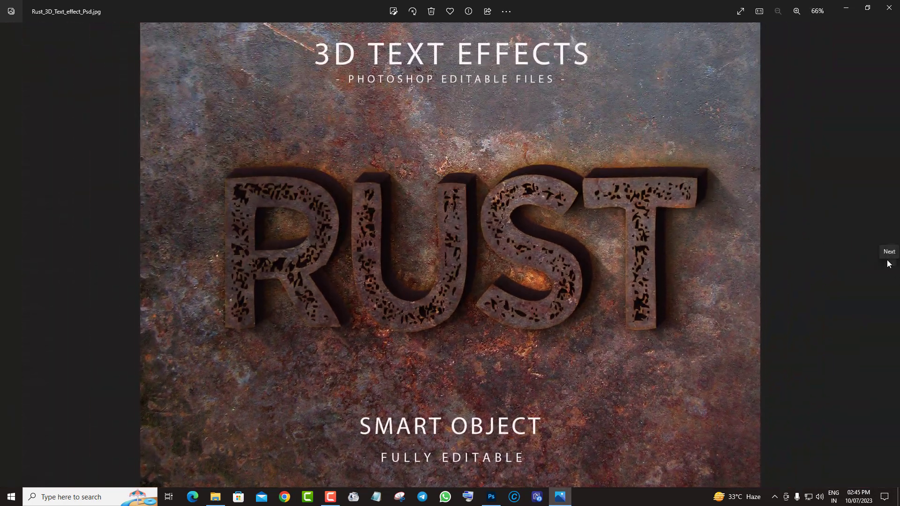
# Step: Go to the Sale_3D editable text effect.jpg preview and examine its silver and gold script lettering
pyautogui.click(889, 264)
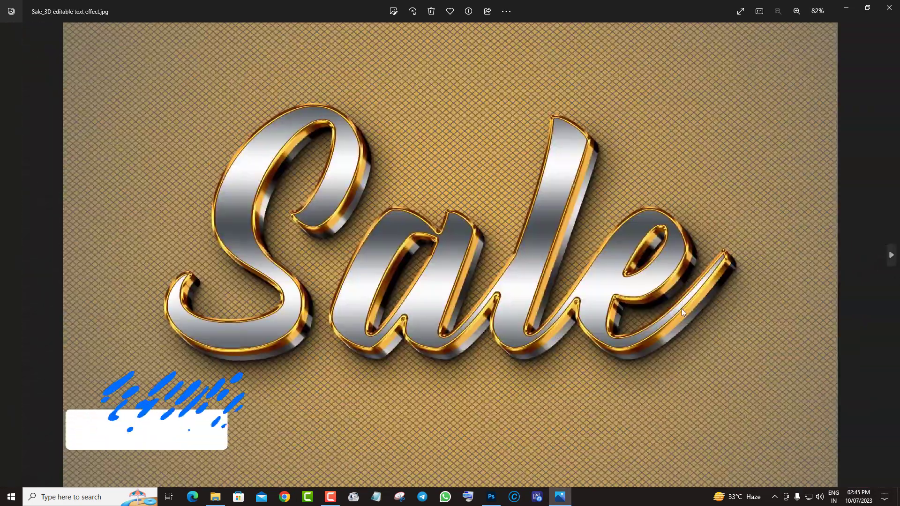
pyautogui.scroll(3, 679, 357)
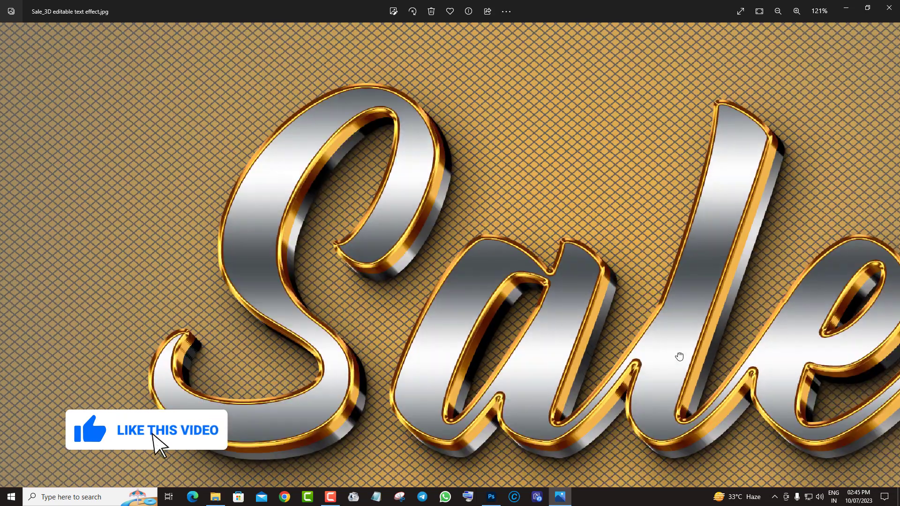
pyautogui.moveTo(678, 357); pyautogui.dragTo(487, 202)
pyautogui.scroll(-2, 546, 405)
pyautogui.scroll(-2, 546, 405)
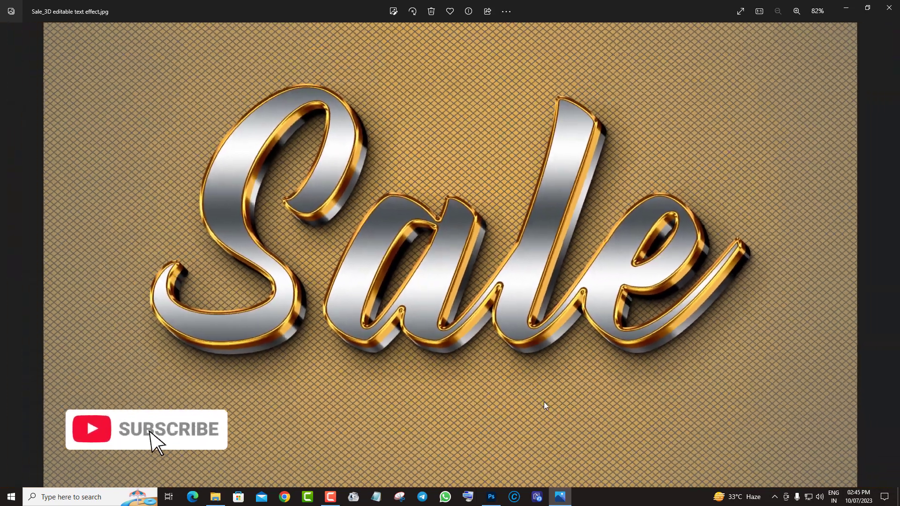
# Step: Go to the School_3D_text_effect_Psd.jpg preview and examine its dotted coloured letters one after another
pyautogui.click(893, 255)
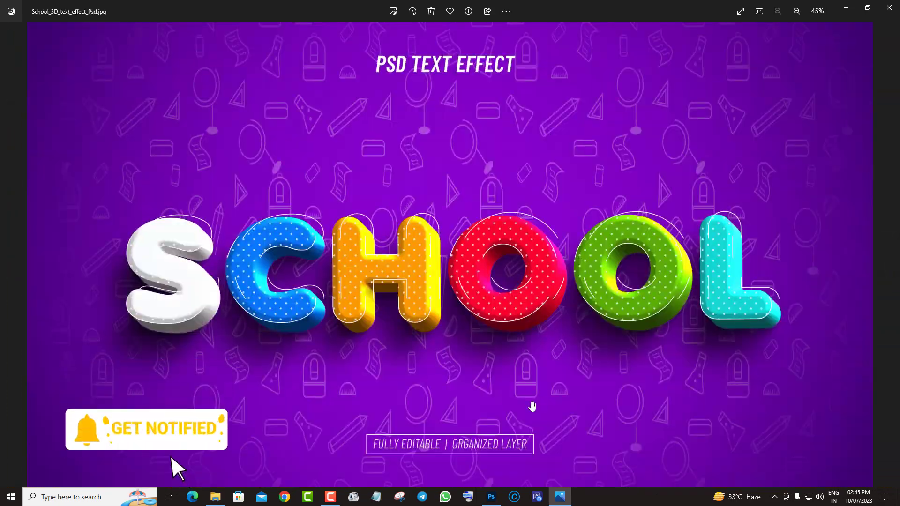
pyautogui.scroll(3, 371, 335)
pyautogui.scroll(2, 332, 326)
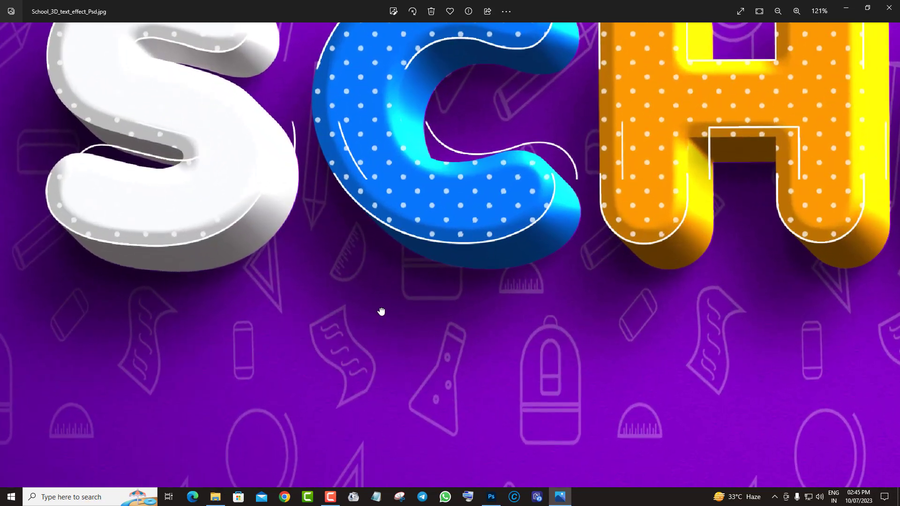
pyautogui.moveTo(353, 223); pyautogui.dragTo(159, 337)
pyautogui.moveTo(637, 289); pyautogui.dragTo(257, 287)
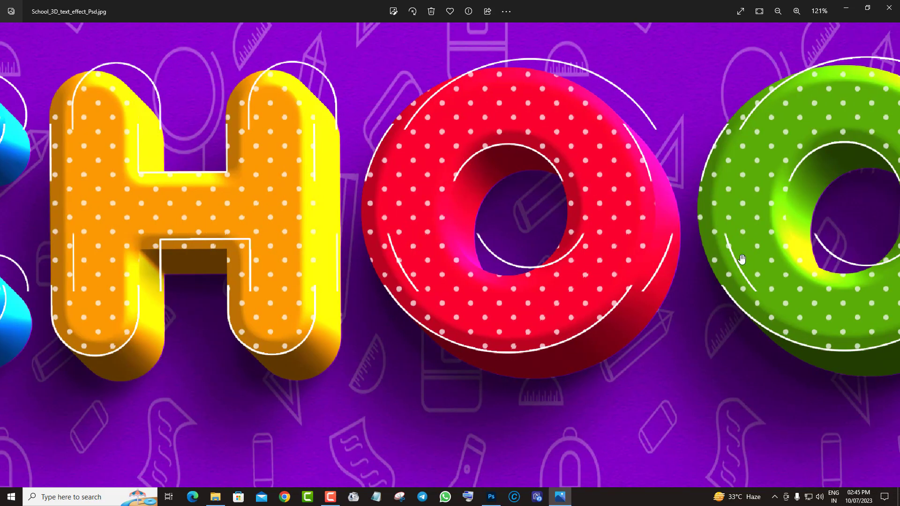
pyautogui.moveTo(739, 260); pyautogui.dragTo(522, 263)
pyautogui.scroll(-2, 521, 263)
pyautogui.moveTo(731, 253); pyautogui.dragTo(496, 234)
pyautogui.scroll(-3, 496, 233)
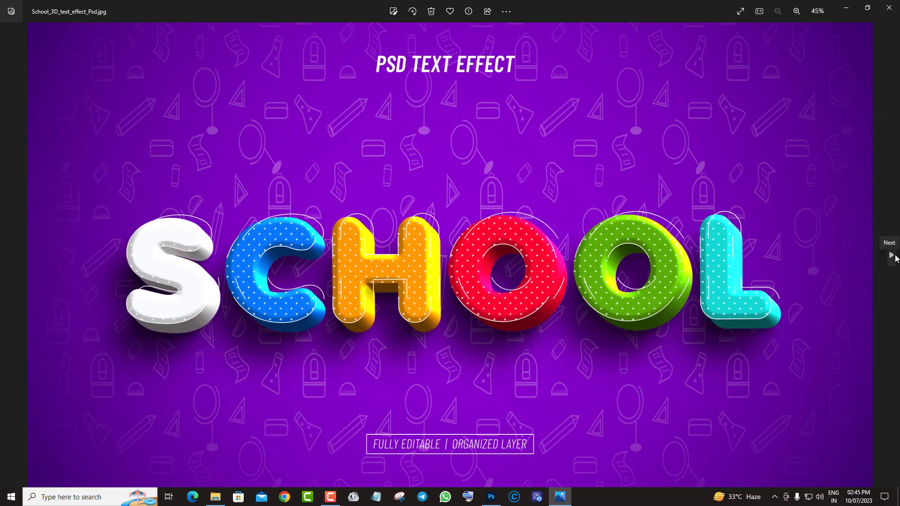
# Step: Go to the Summer_Time_3D_ Text Effect_Psd.jpg preview and examine both lines of lettering up close
pyautogui.click(894, 257)
pyautogui.scroll(3, 490, 291)
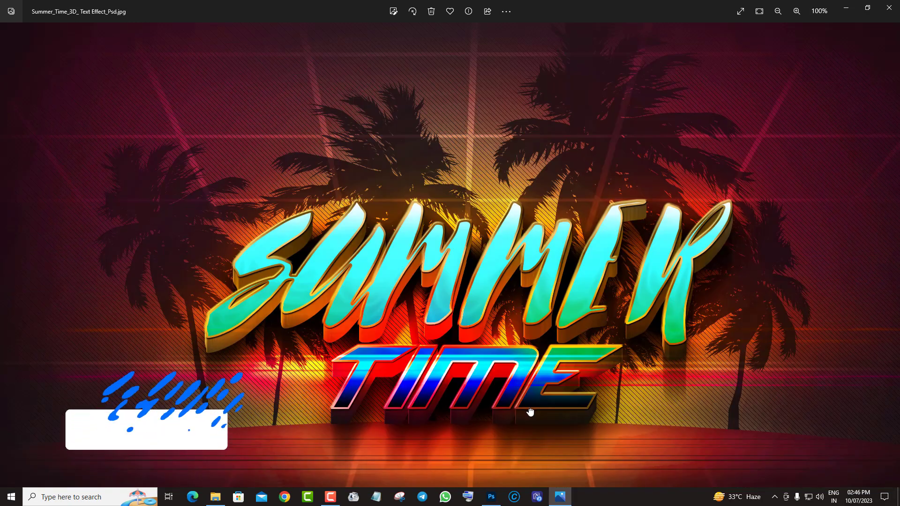
pyautogui.moveTo(530, 412); pyautogui.dragTo(554, 249)
pyautogui.scroll(4, 558, 217)
pyautogui.moveTo(558, 217); pyautogui.dragTo(578, 389)
pyautogui.scroll(-3, 579, 389)
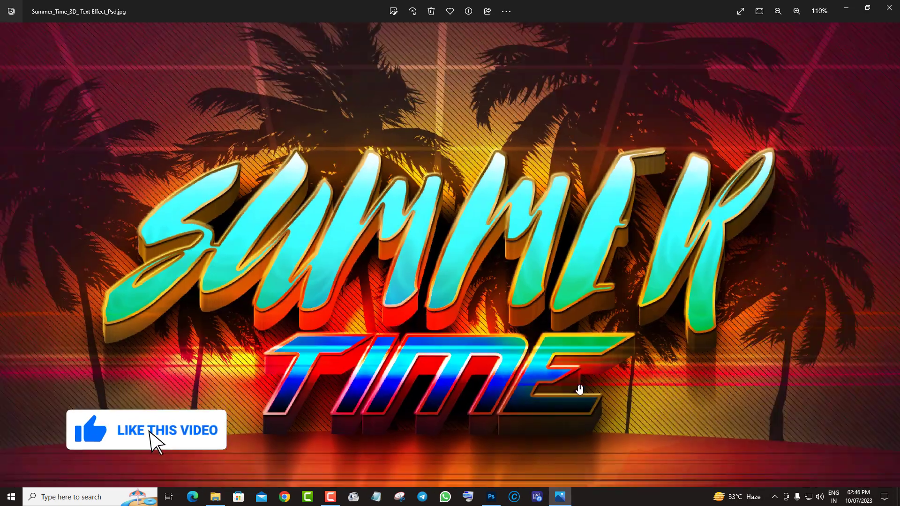
pyautogui.scroll(-2, 580, 390)
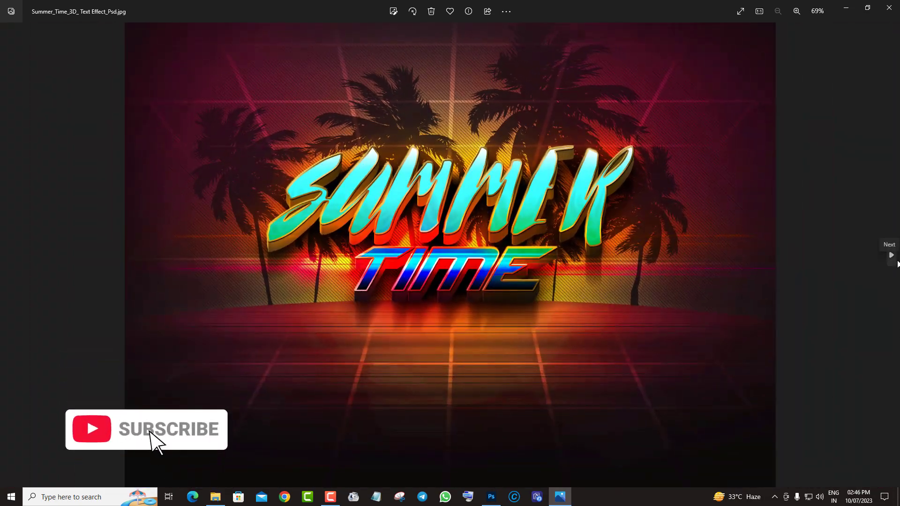
# Step: Go to the Under_water_text effect_Psd.jpg preview and examine its lettering, water surface and seabed
pyautogui.click(896, 261)
pyautogui.scroll(3, 513, 401)
pyautogui.moveTo(514, 402); pyautogui.dragTo(500, 455)
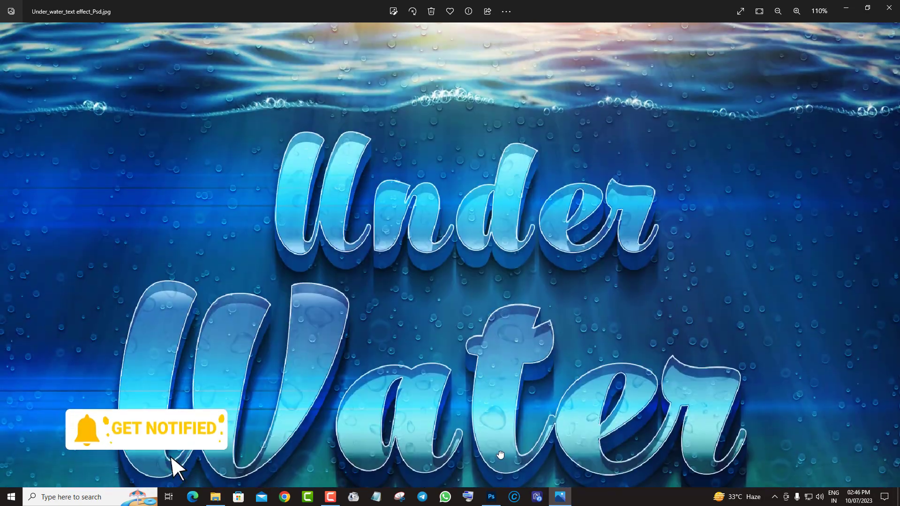
pyautogui.moveTo(487, 276); pyautogui.dragTo(484, 326)
pyautogui.moveTo(485, 424); pyautogui.dragTo(493, 268)
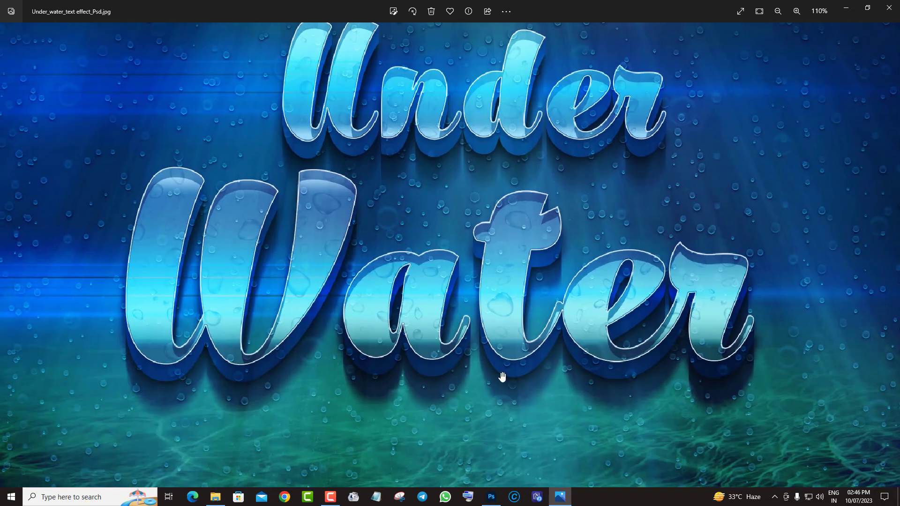
pyautogui.moveTo(502, 377); pyautogui.dragTo(503, 288)
pyautogui.scroll(-3, 529, 332)
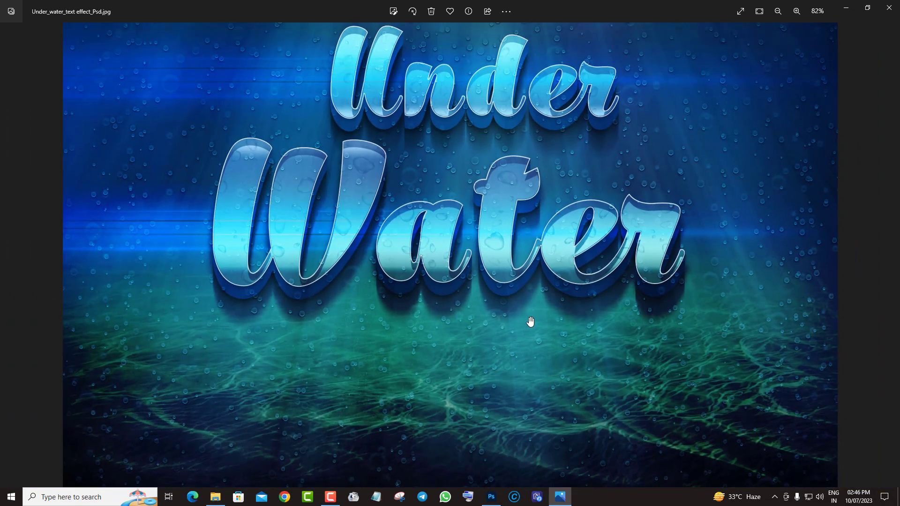
pyautogui.scroll(-1, 529, 317)
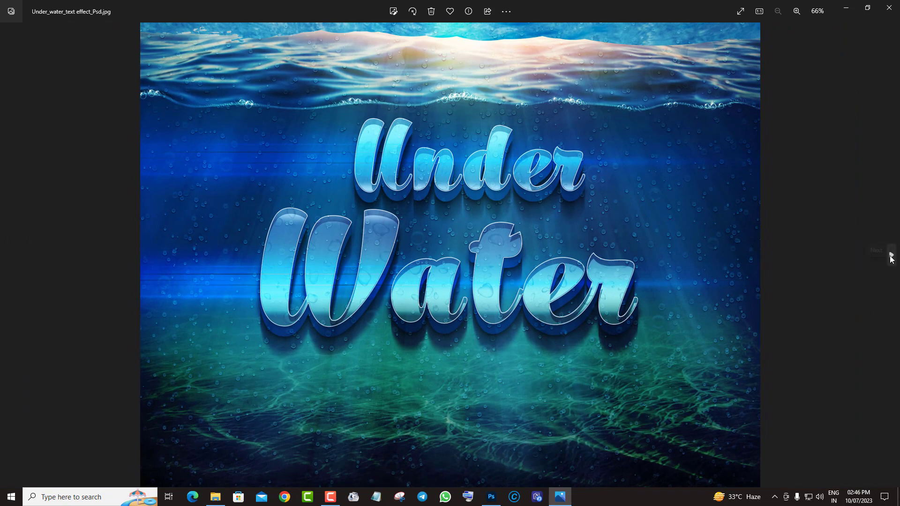
# Step: Go to the Vegetable_3D_Text_Effect_Psd.jpg preview and examine its green-and-white lettering up close
pyautogui.click(891, 257)
pyautogui.scroll(2, 544, 347)
pyautogui.moveTo(589, 201); pyautogui.dragTo(536, 245)
pyautogui.moveTo(609, 253); pyautogui.dragTo(581, 203)
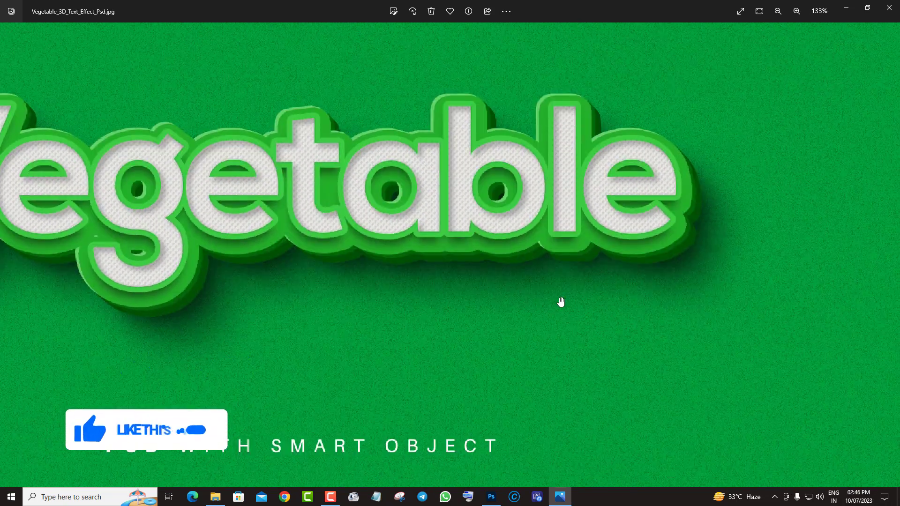
pyautogui.scroll(-2, 560, 302)
pyautogui.scroll(-1, 553, 294)
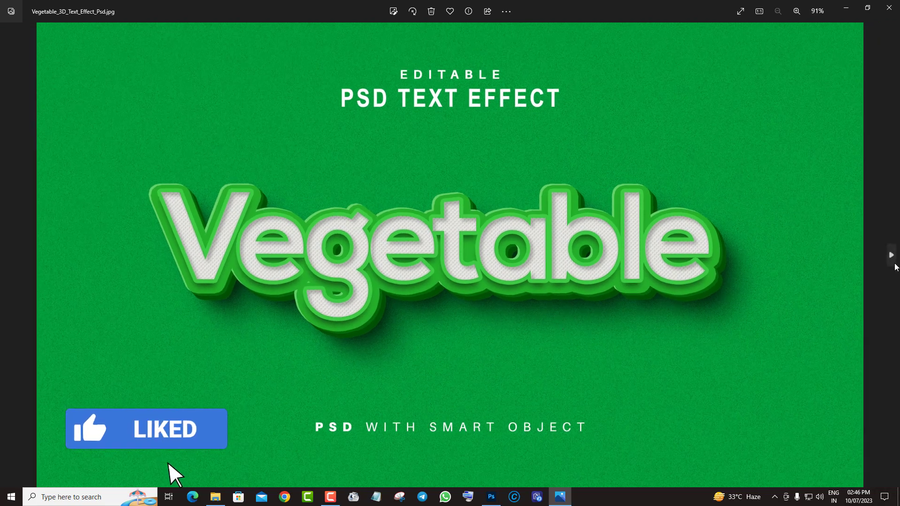
# Step: Go to the preview that follows the Vegetable effect and examine different parts of it up close
pyautogui.click(893, 263)
pyautogui.scroll(2, 452, 321)
pyautogui.moveTo(455, 313); pyautogui.dragTo(389, 247)
pyautogui.moveTo(532, 141); pyautogui.dragTo(543, 172)
pyautogui.moveTo(529, 359); pyautogui.dragTo(550, 219)
pyautogui.scroll(-5, 558, 277)
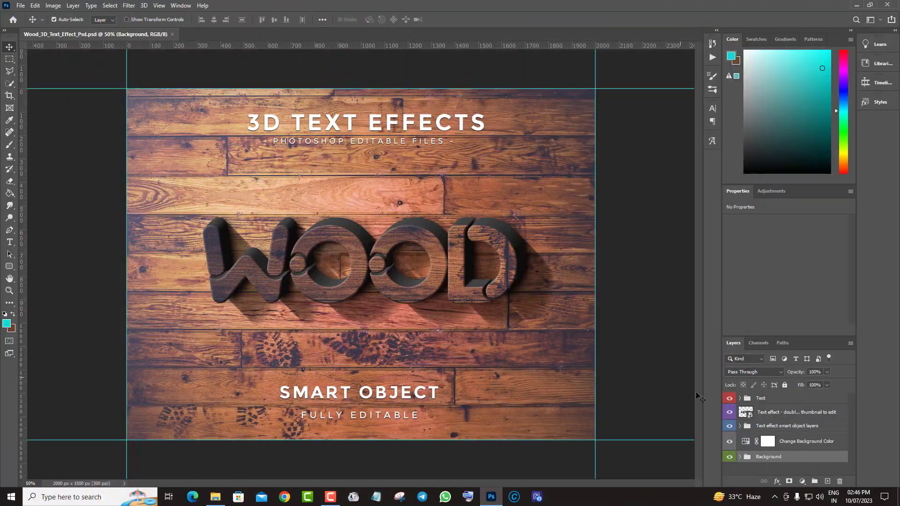
# Step: Hide the Text group and set the Change Background Color adjustment to hue +3 and saturation +4
pyautogui.click(728, 399)
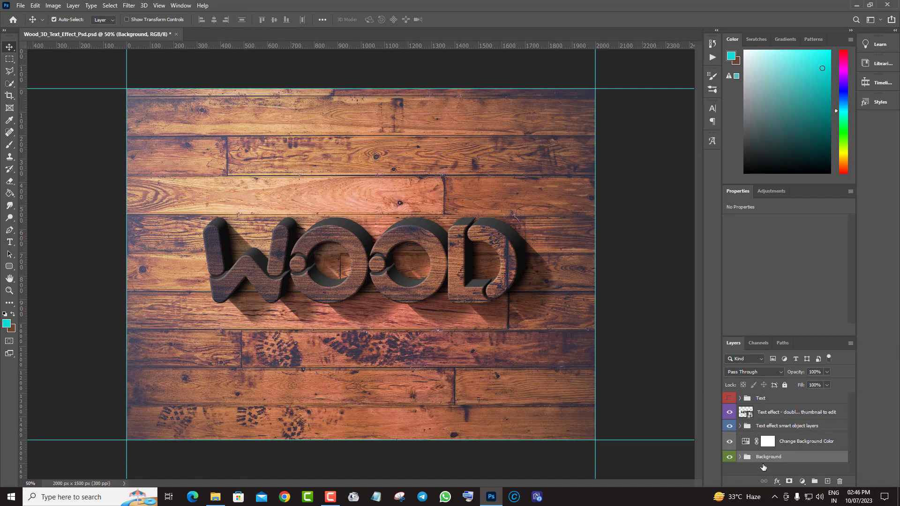
pyautogui.click(746, 443)
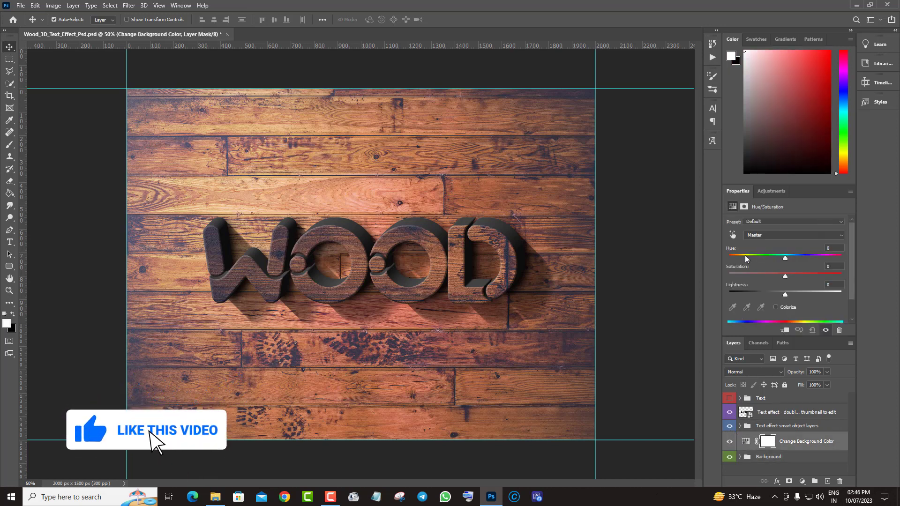
pyautogui.moveTo(785, 276); pyautogui.dragTo(820, 276)
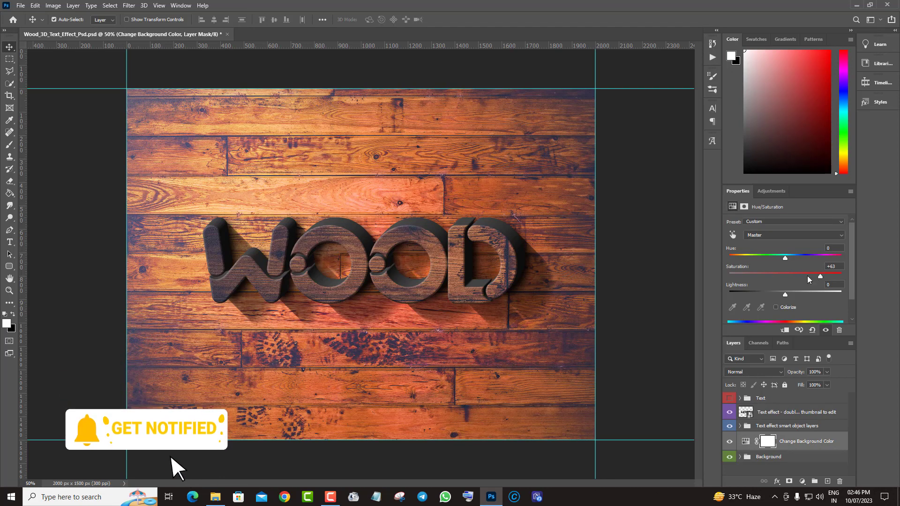
pyautogui.click(787, 274)
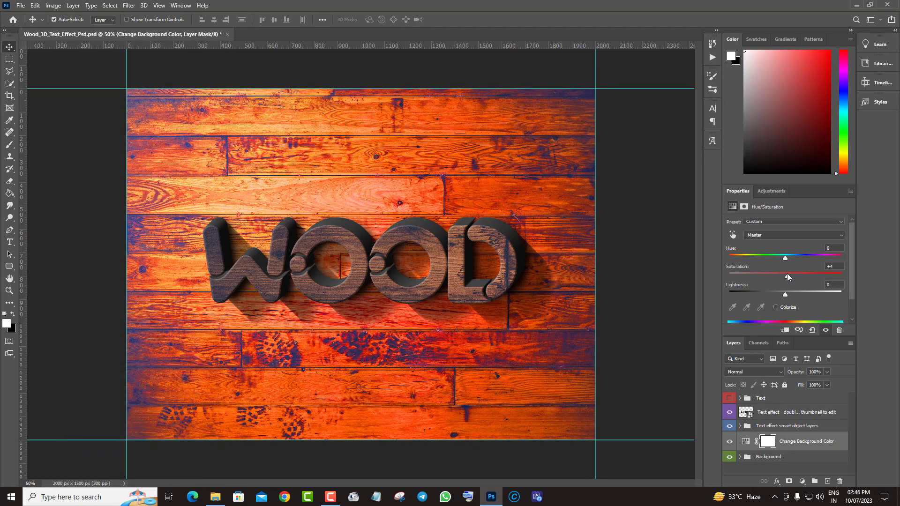
pyautogui.click(767, 255)
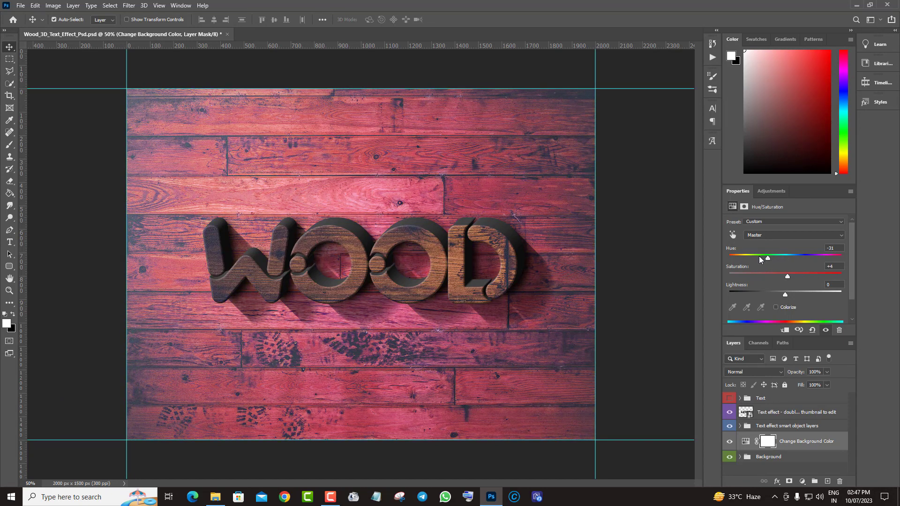
pyautogui.click(786, 255)
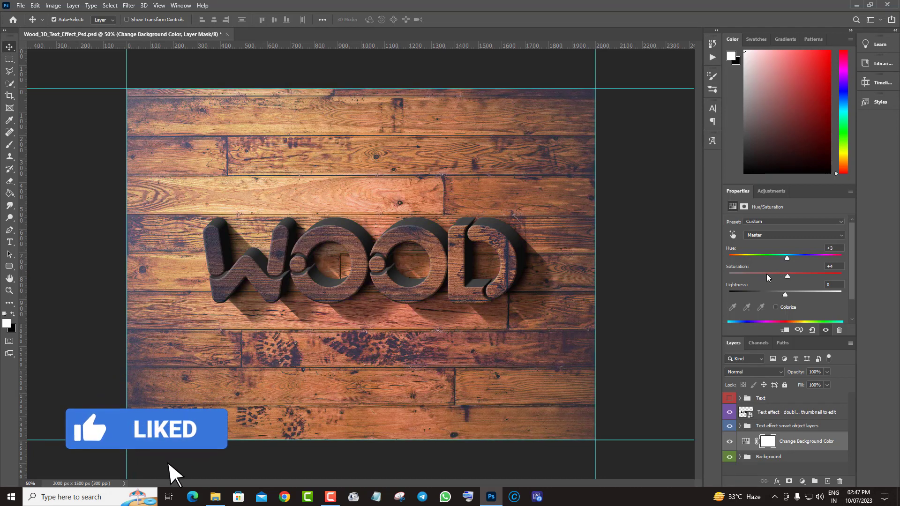
# Step: Try background saturations of -33 and -55, settling on +8
pyautogui.click(766, 276)
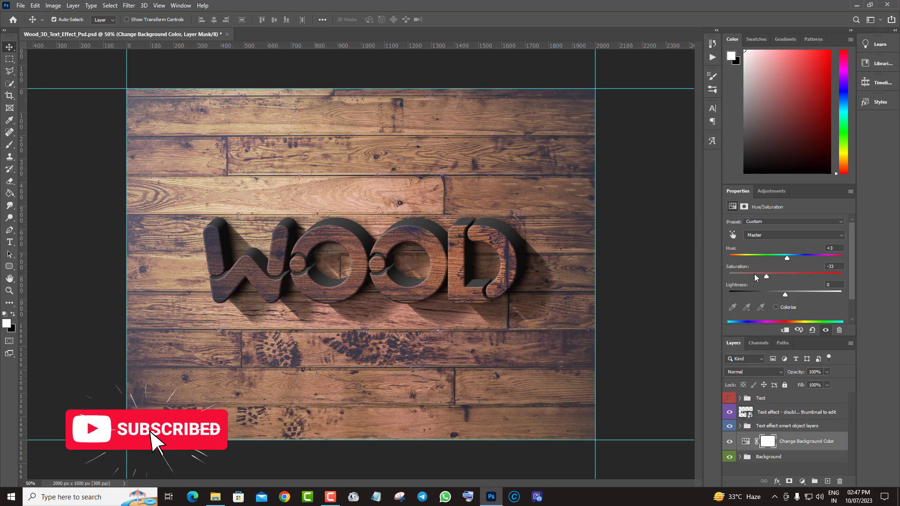
pyautogui.click(754, 277)
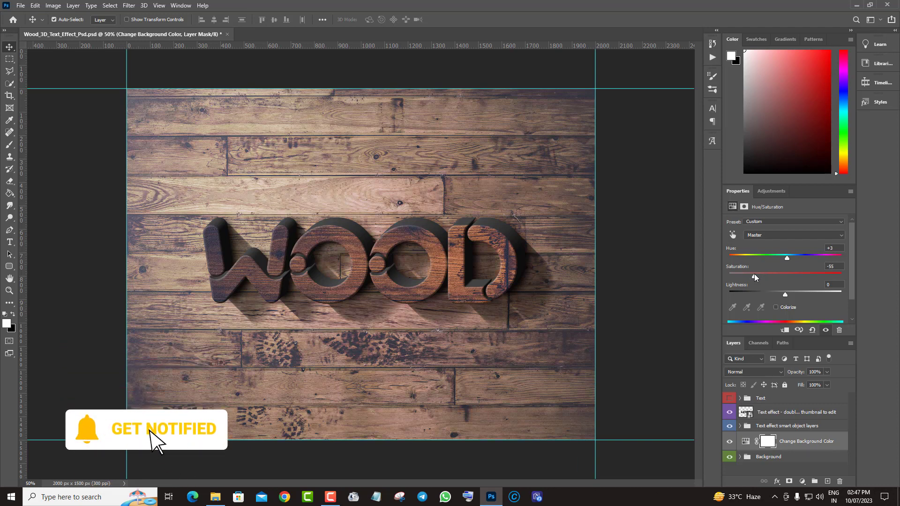
pyautogui.click(789, 277)
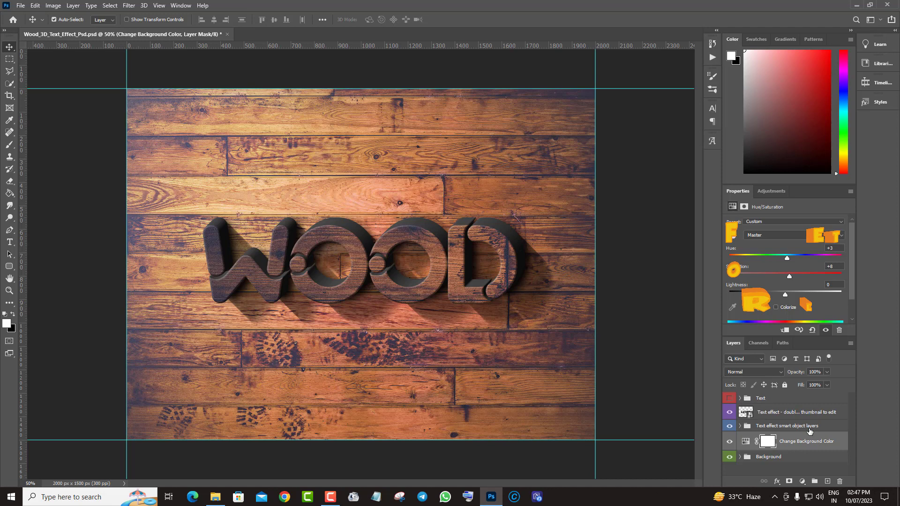
# Step: Replace the text inside the text effect smart object with "Wood land" in No.SevenBoldW00-Regular and scale it to 86.96%
pyautogui.doubleClick(745, 412)
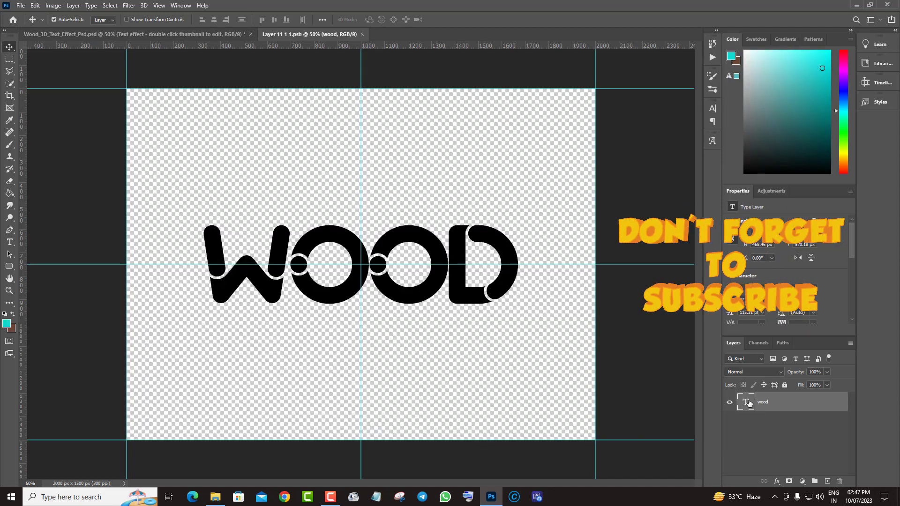
pyautogui.doubleClick(746, 402)
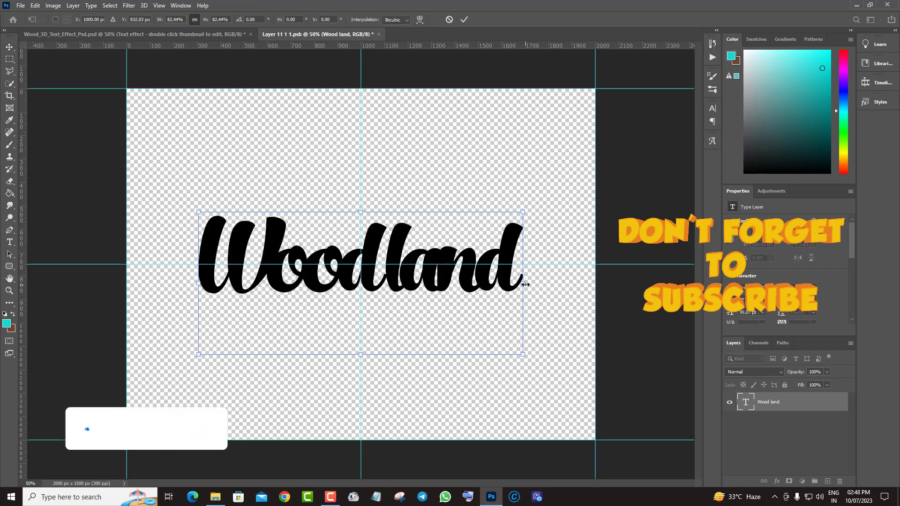
pyautogui.moveTo(526, 283); pyautogui.dragTo(542, 287)
pyautogui.moveTo(479, 304); pyautogui.dragTo(470, 305)
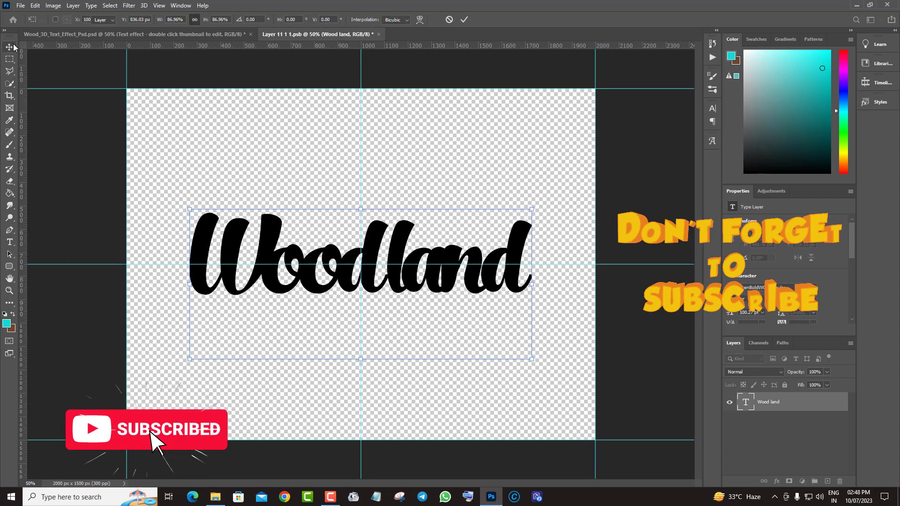
pyautogui.press('Return')
# Step: Save the changes to the Layer 11 1 1.psb smart object and close it
pyautogui.click(379, 34)
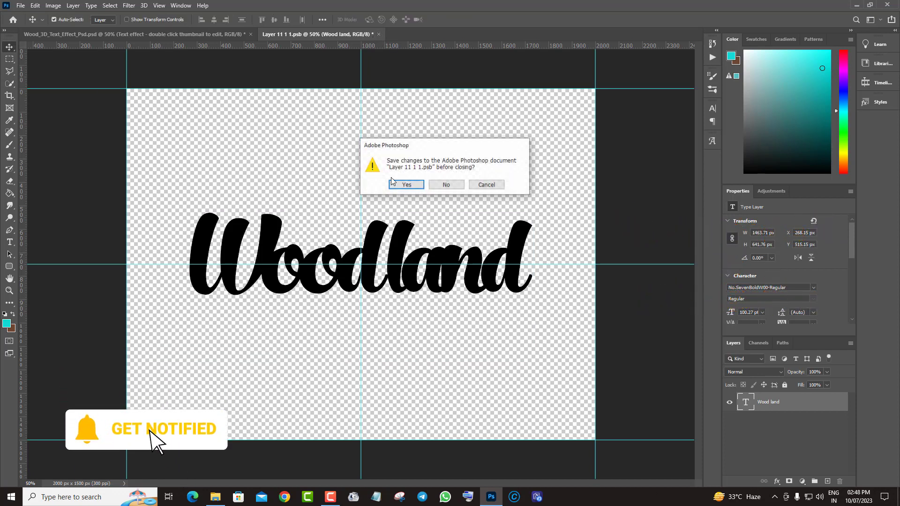
pyautogui.click(404, 183)
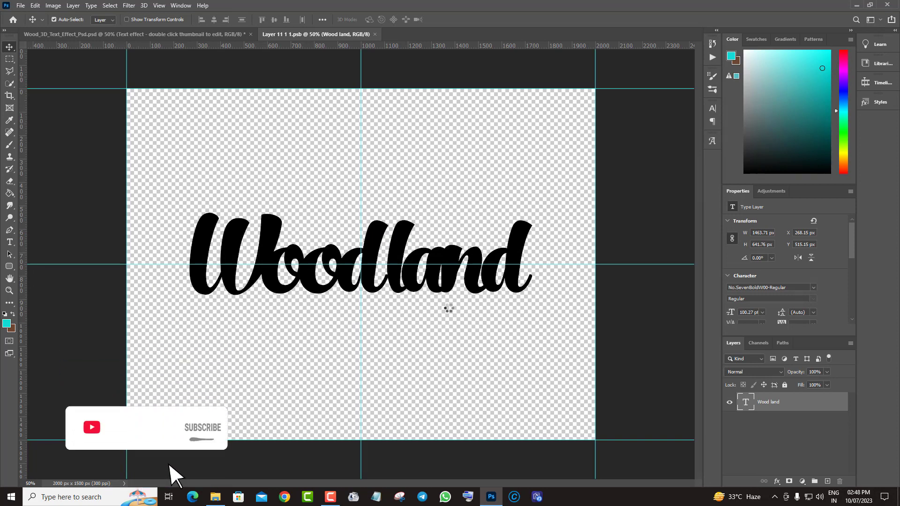
pyautogui.hotkey('ctrl', 'w')
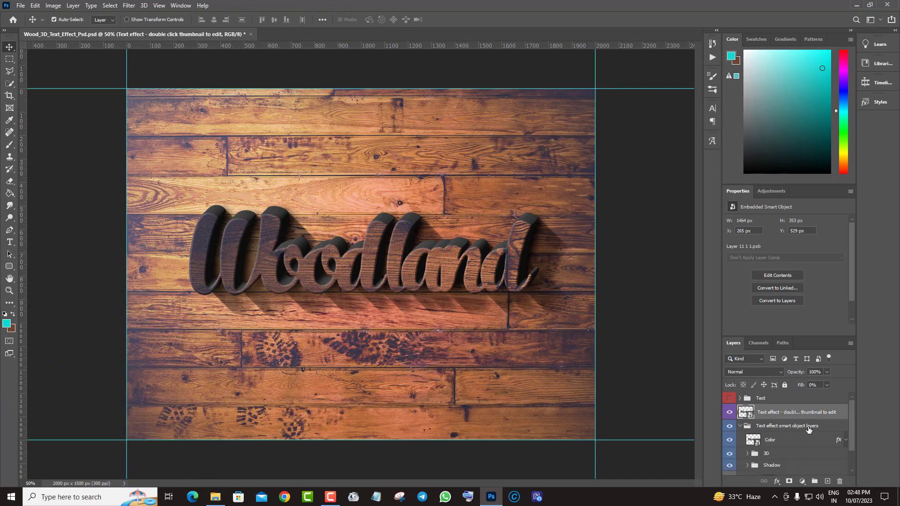
# Step: Check the Color layer's effect by toggling its visibility, and view its Pattern Overlay settings without changing them
pyautogui.scroll(-2, 815, 433)
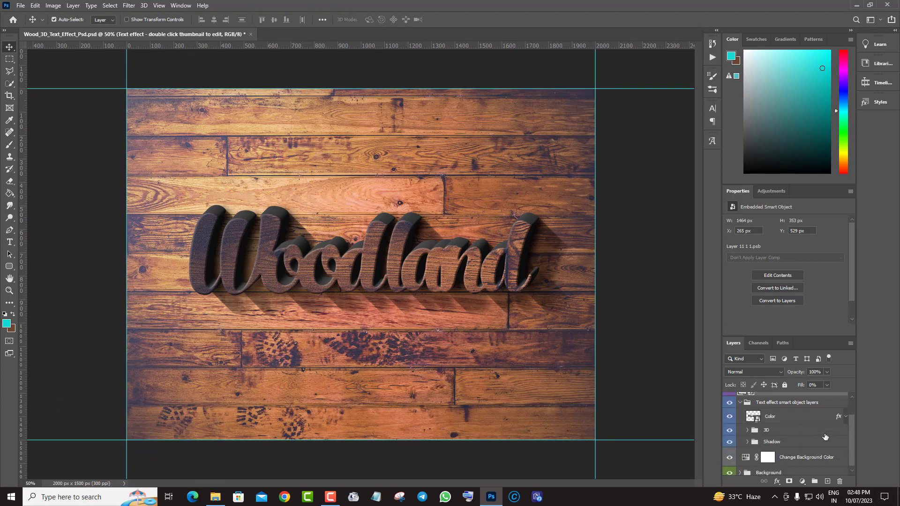
pyautogui.click(729, 417)
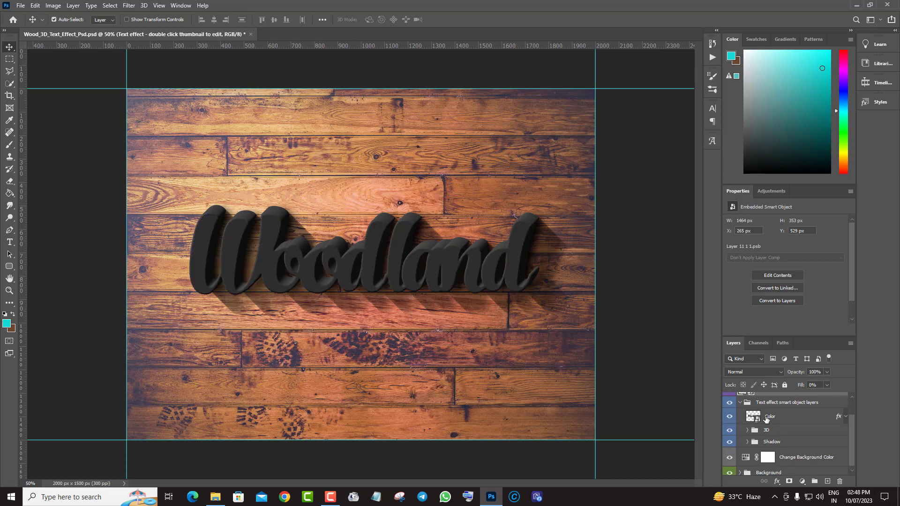
pyautogui.click(838, 421)
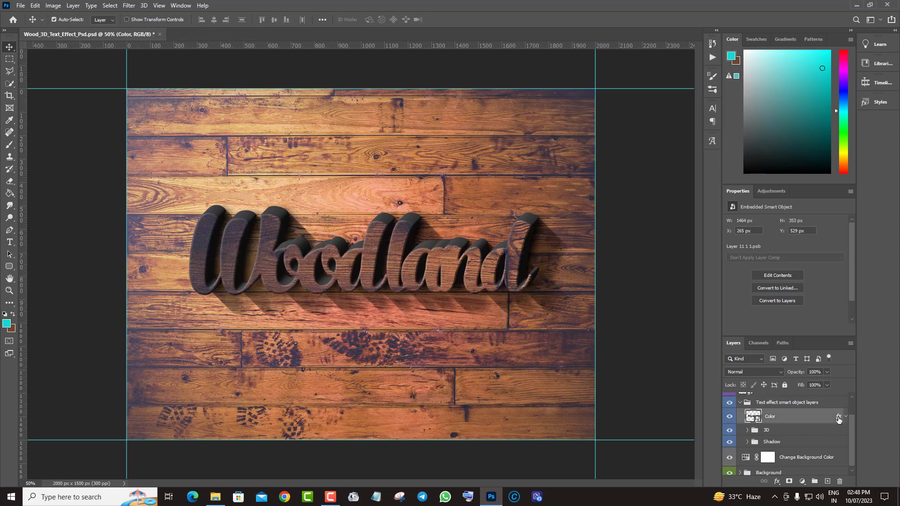
pyautogui.doubleClick(838, 417)
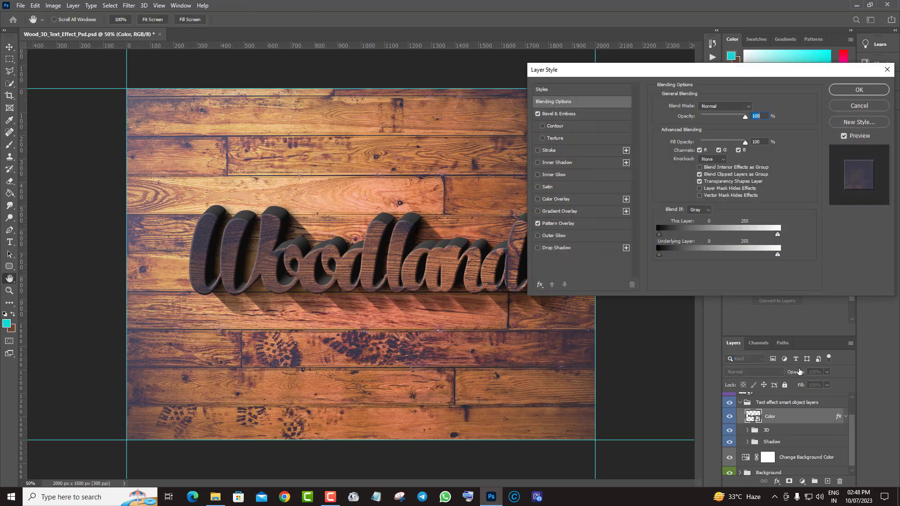
pyautogui.click(556, 224)
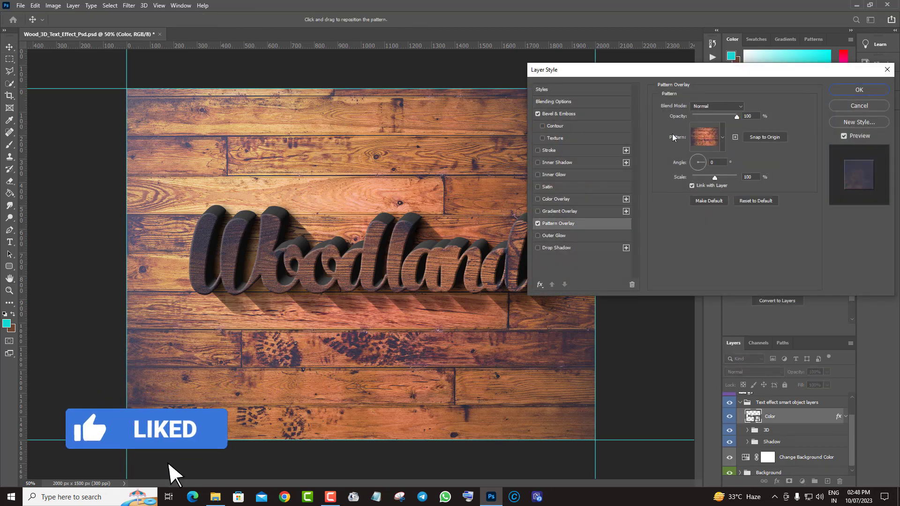
pyautogui.click(693, 138)
pyautogui.click(777, 164)
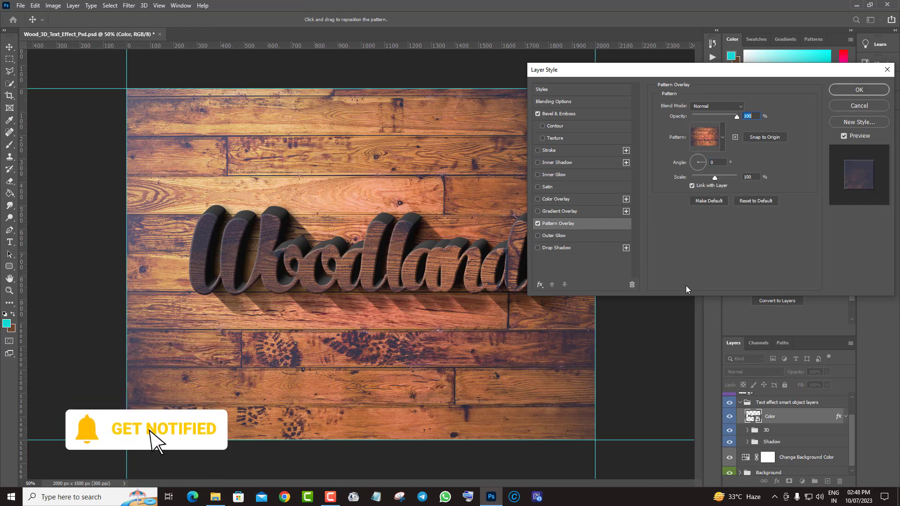
pyautogui.click(851, 107)
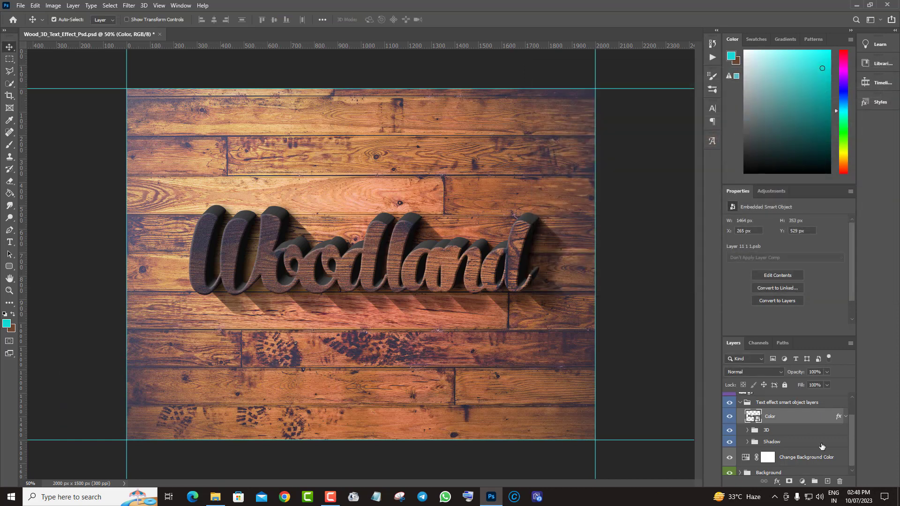
# Step: Check the Shadow group by toggling its visibility and lower its opacity
pyautogui.scroll(-1, 822, 446)
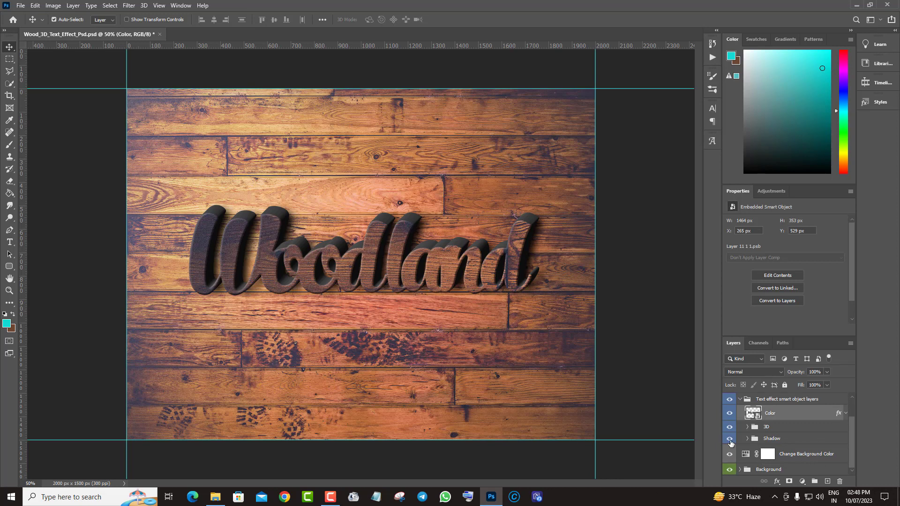
pyautogui.click(730, 441)
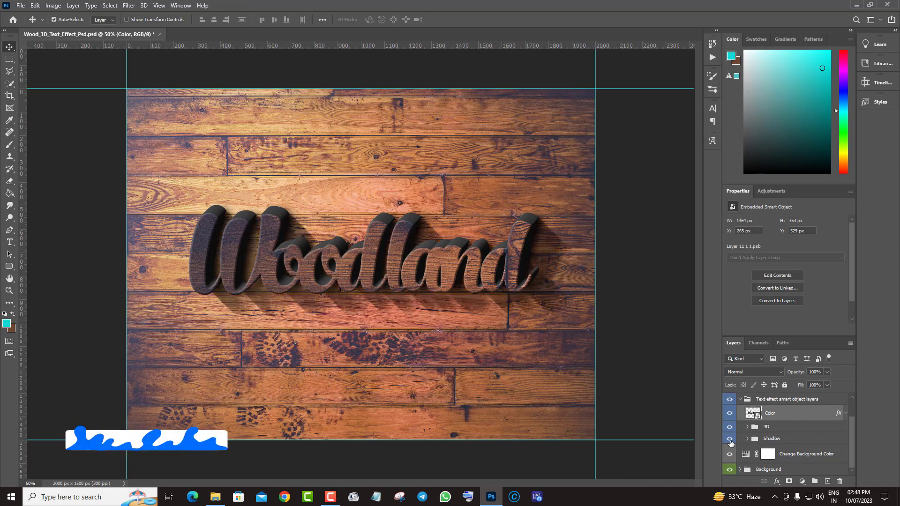
pyautogui.click(797, 439)
pyautogui.click(827, 371)
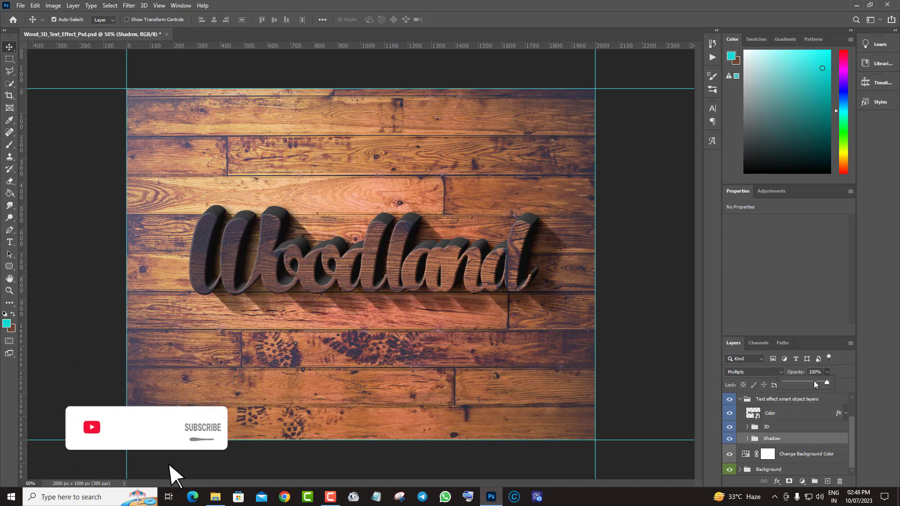
pyautogui.moveTo(813, 381); pyautogui.dragTo(807, 381)
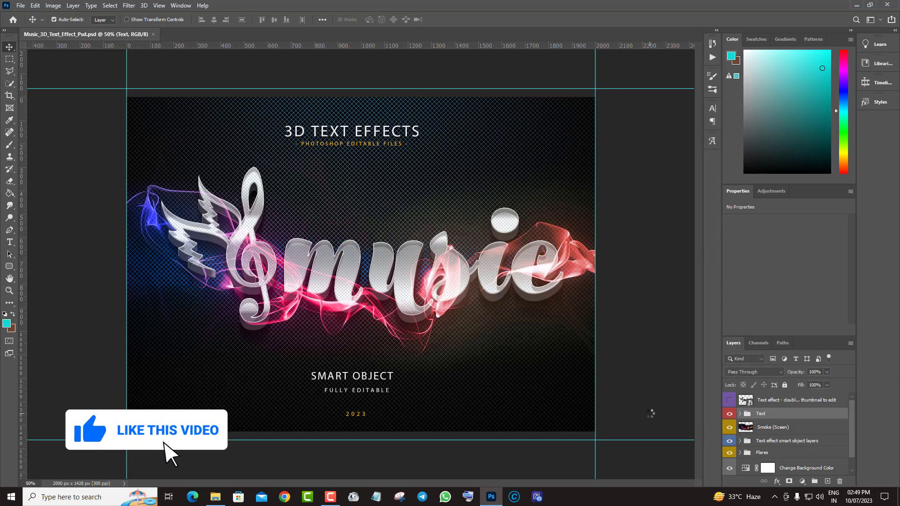
# Step: Hide the Text group of the Music effect and the Logo layer inside its text effect smart object
pyautogui.click(730, 413)
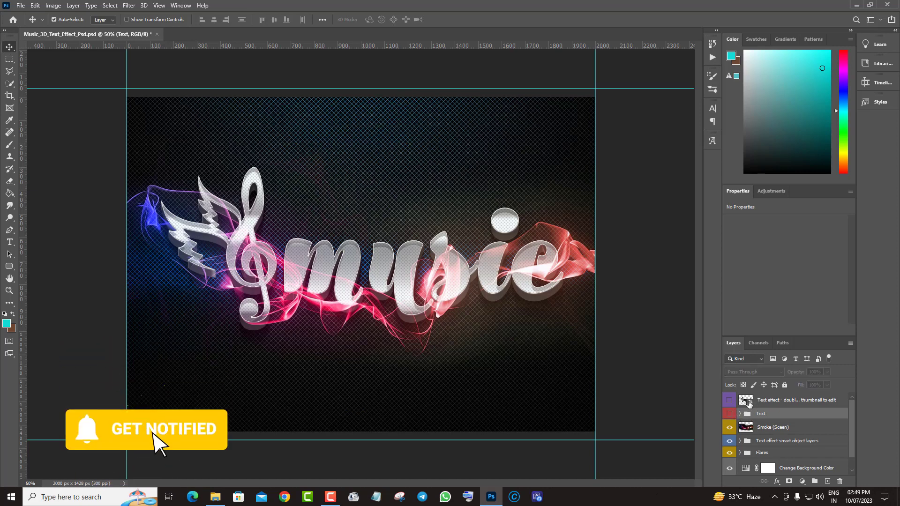
pyautogui.doubleClick(747, 401)
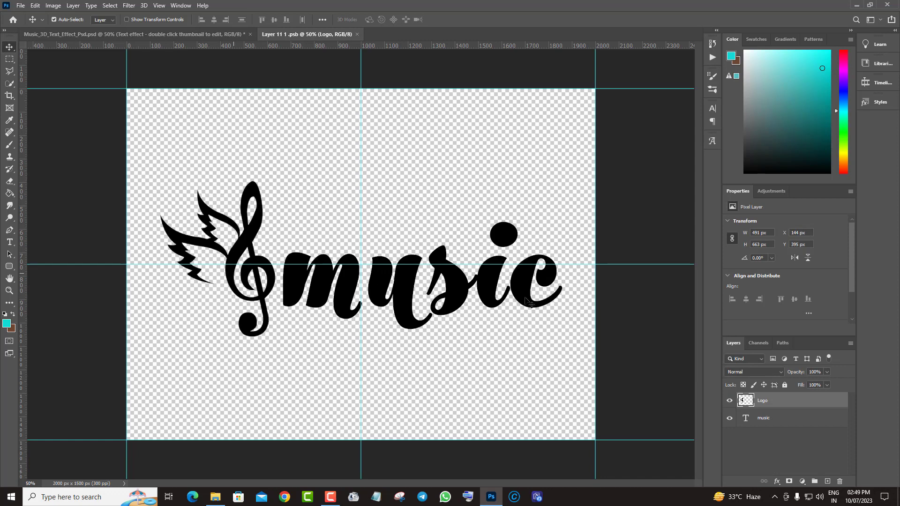
pyautogui.click(728, 400)
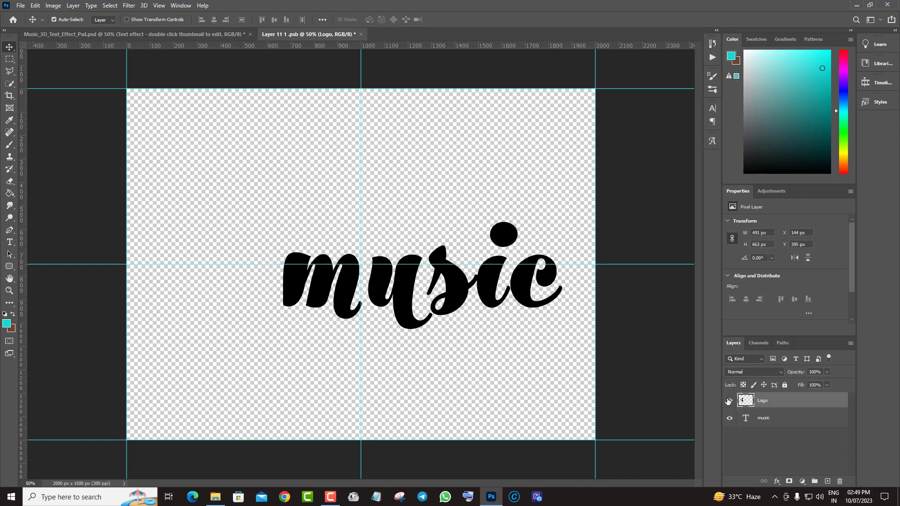
pyautogui.click(729, 401)
pyautogui.click(729, 402)
# Step: Move the music text layer sideways with Free Transform to centre it on the canvas's vertical guide
pyautogui.click(801, 421)
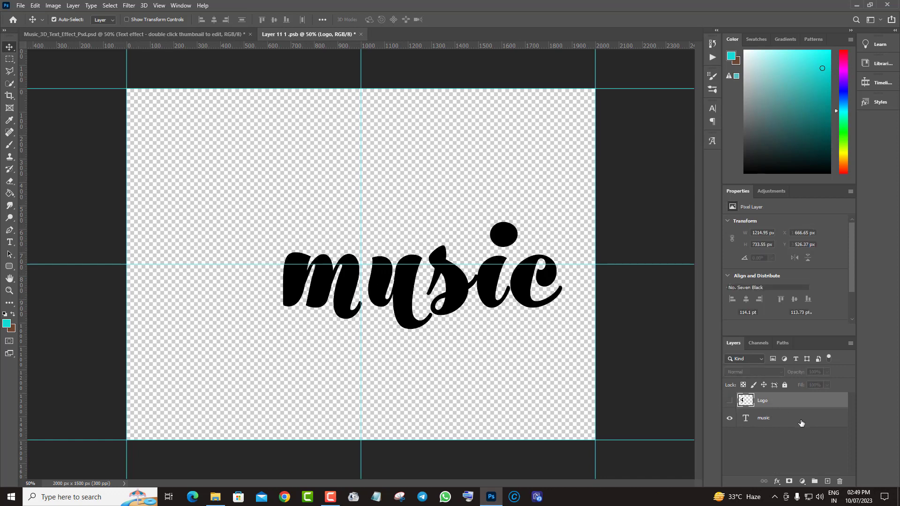
pyautogui.click(35, 5)
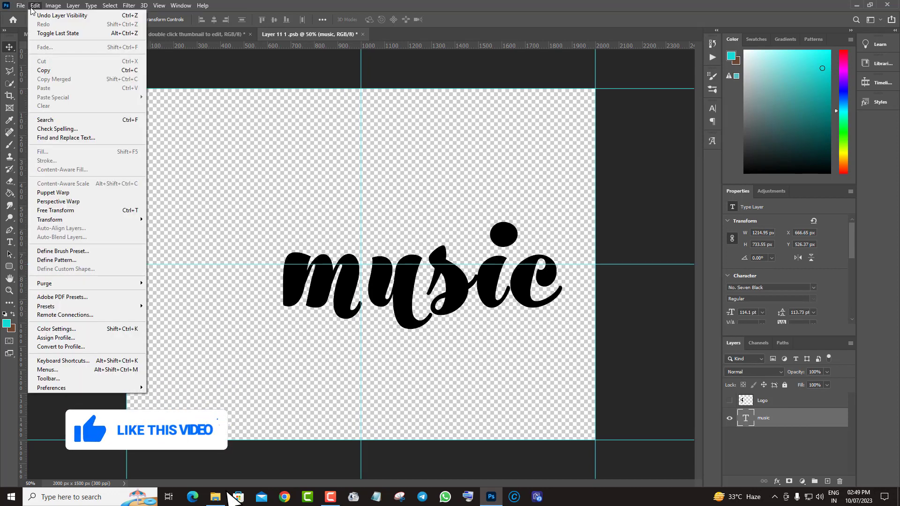
pyautogui.click(61, 210)
pyautogui.moveTo(457, 303); pyautogui.dragTo(393, 301)
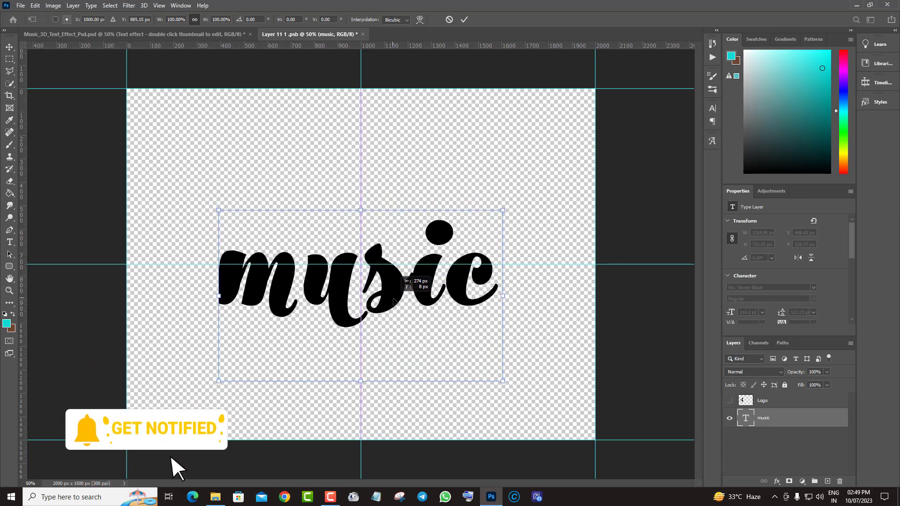
# Step: Show the Logo layer and scale it to about 54% with Free Transform, placing it above the music text
pyautogui.click(798, 404)
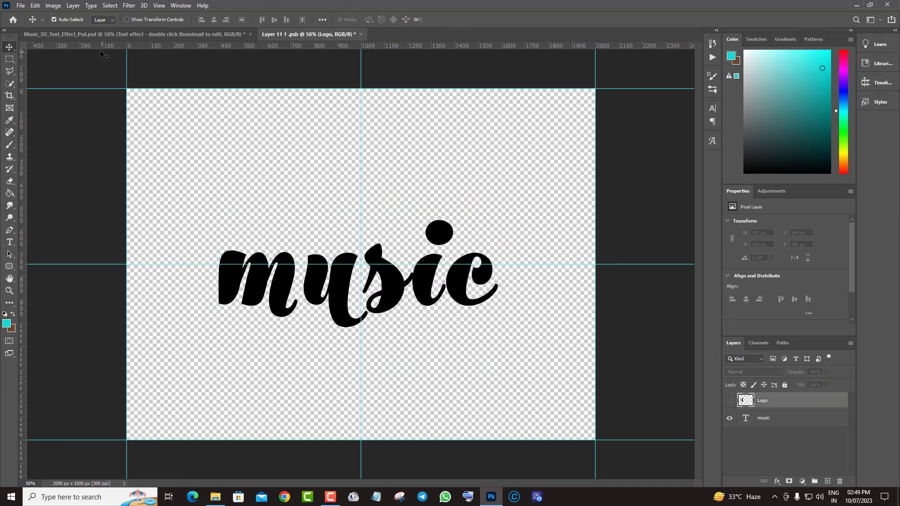
pyautogui.click(729, 402)
pyautogui.click(35, 6)
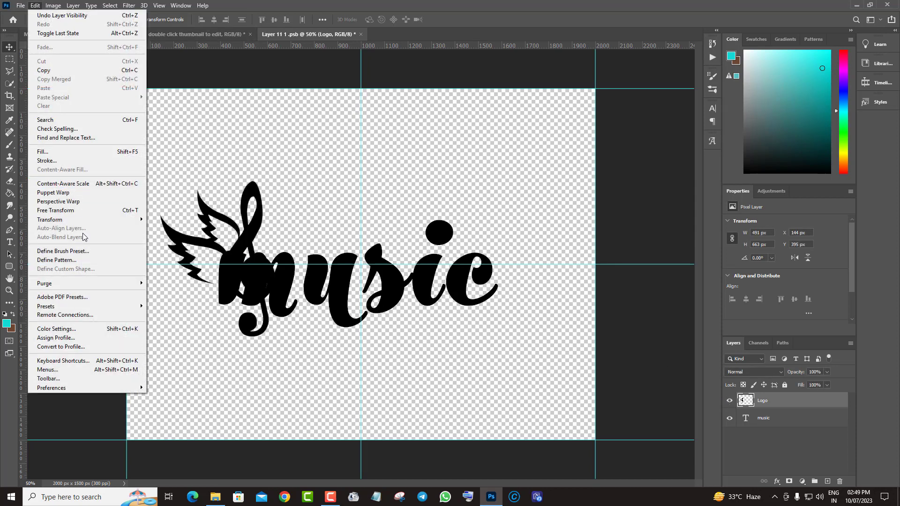
pyautogui.click(56, 210)
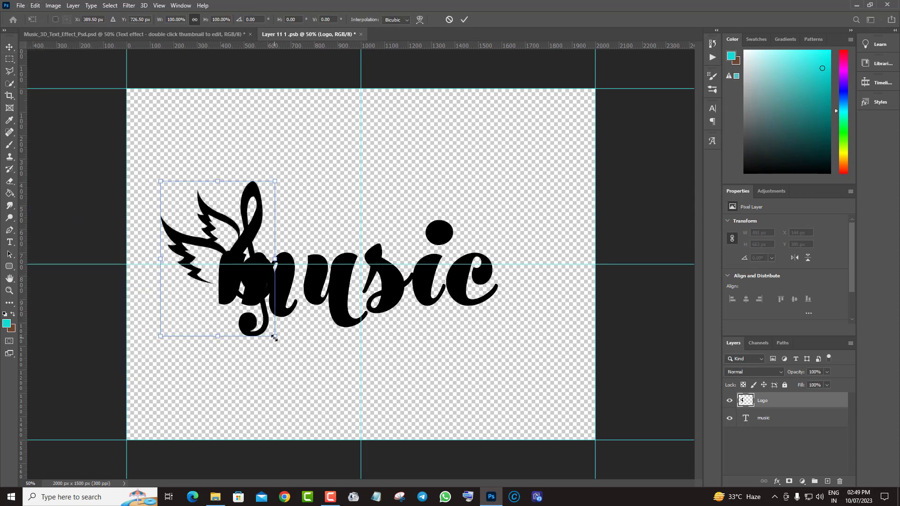
pyautogui.moveTo(274, 338); pyautogui.dragTo(250, 303)
pyautogui.moveTo(225, 240); pyautogui.dragTo(334, 185)
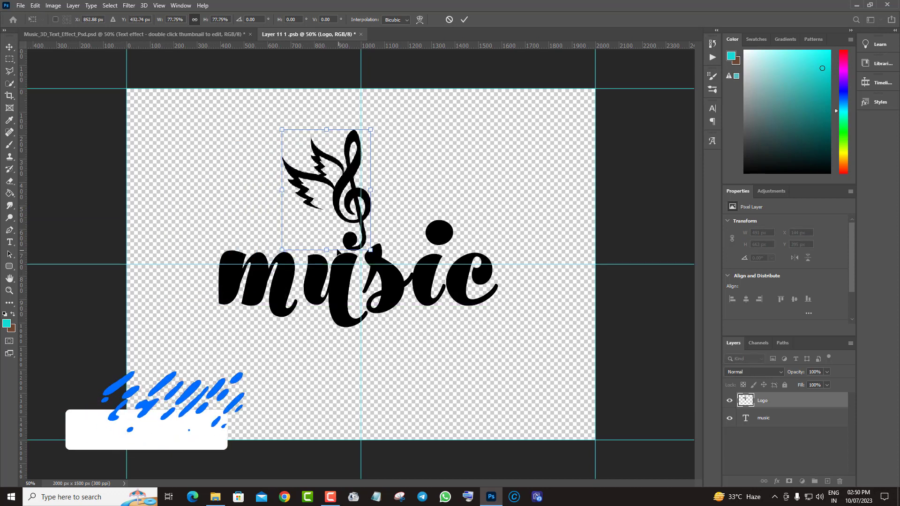
pyautogui.moveTo(326, 249); pyautogui.dragTo(323, 212)
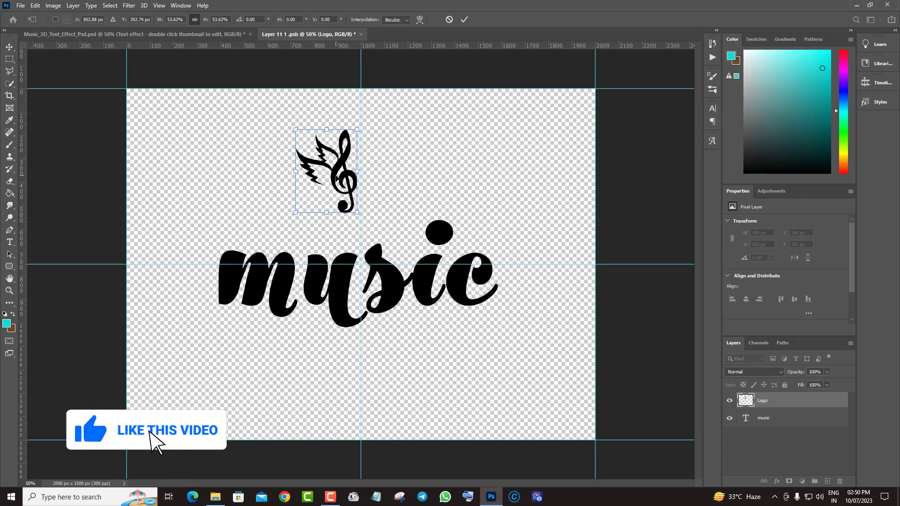
# Step: Rotate the Logo layer about -28° and position it just above the letters m and u
pyautogui.moveTo(335, 175); pyautogui.dragTo(561, 232)
pyautogui.moveTo(544, 278); pyautogui.dragTo(192, 295)
pyautogui.moveTo(220, 218); pyautogui.dragTo(216, 205)
pyautogui.moveTo(193, 309); pyautogui.dragTo(330, 242)
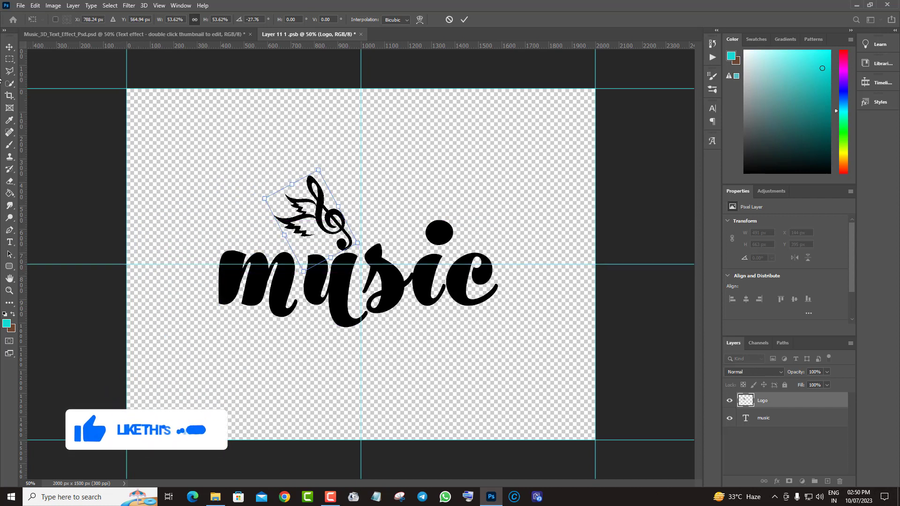
pyautogui.press('Return')
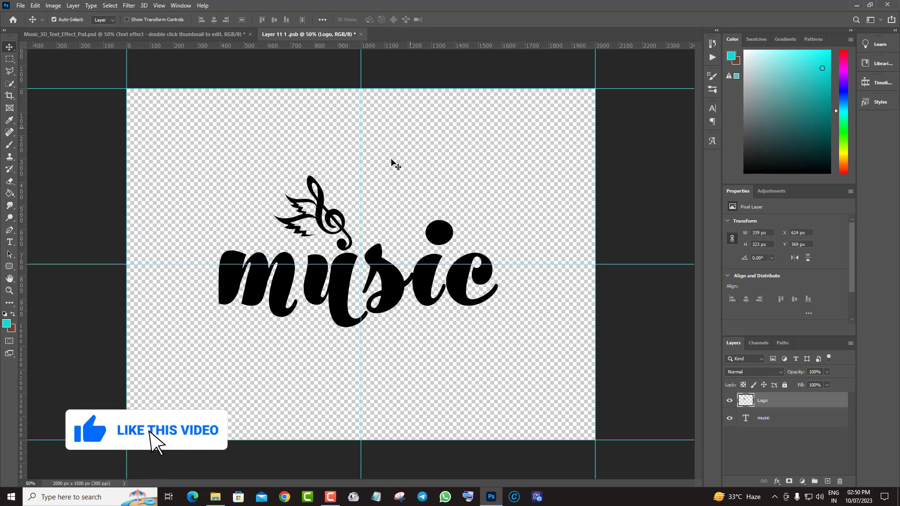
# Step: Save and close the text effect smart object, and hide the Smoke layer of the Music effect
pyautogui.click(361, 35)
pyautogui.click(406, 186)
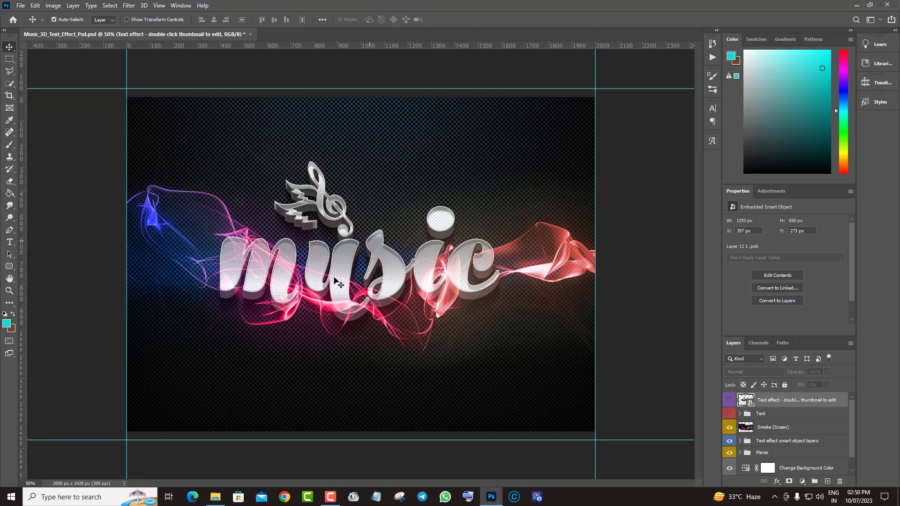
pyautogui.click(728, 428)
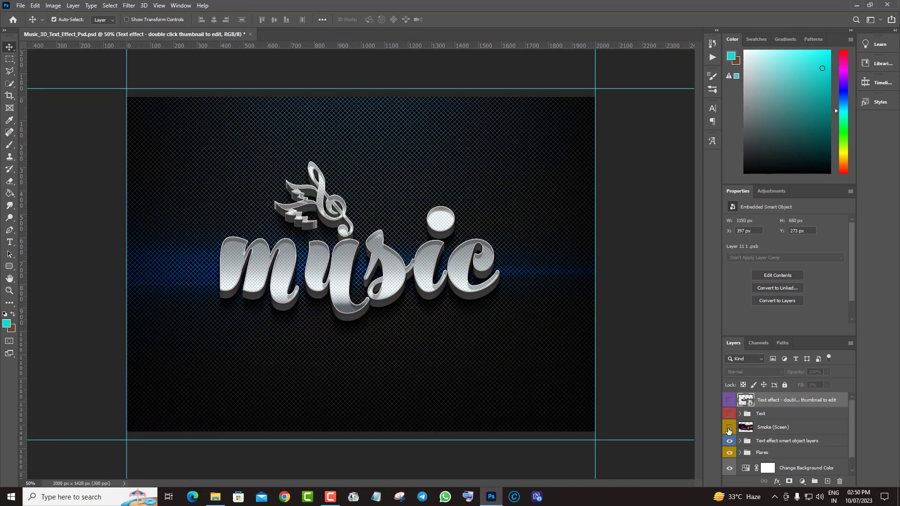
# Step: Try hue +151 and saturation +41 on the Change Background Color adjustment, and bring it back to hue -4 and saturation -1
pyautogui.scroll(-1, 798, 440)
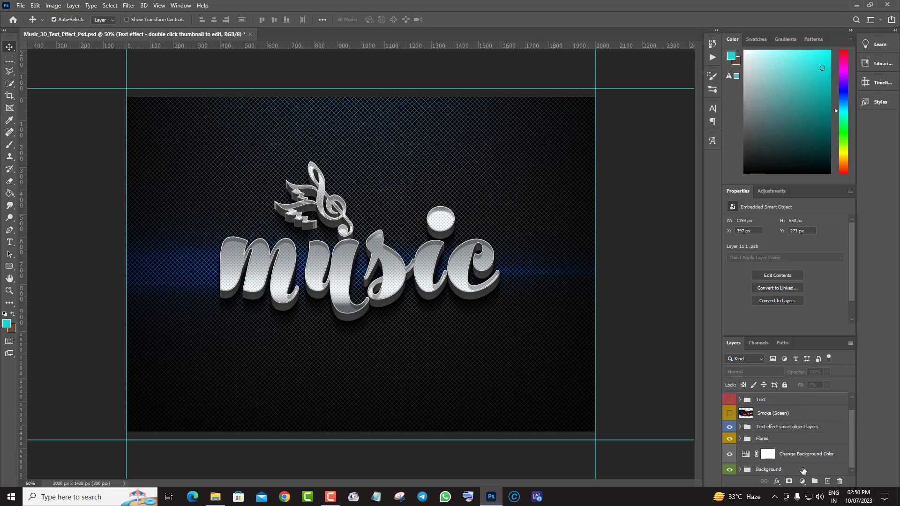
pyautogui.click(748, 456)
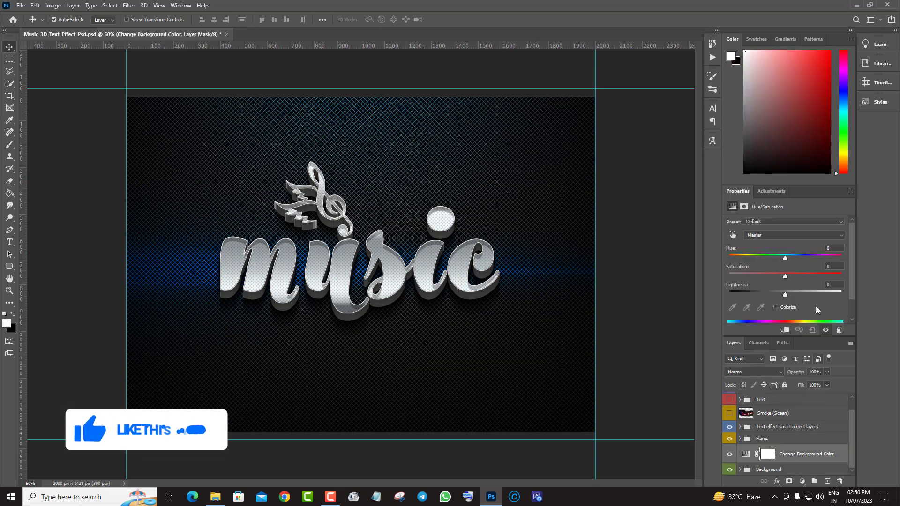
pyautogui.click(802, 258)
pyautogui.moveTo(814, 259); pyautogui.dragTo(820, 258)
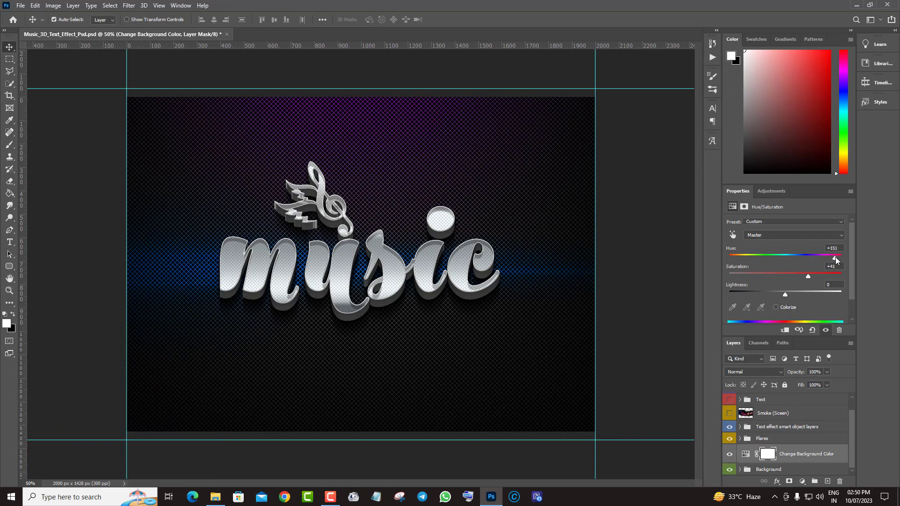
pyautogui.click(783, 255)
pyautogui.click(785, 275)
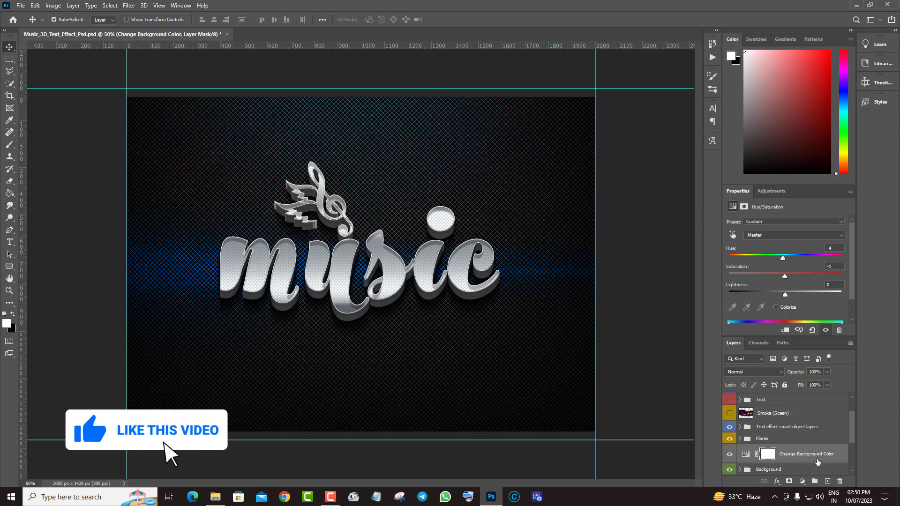
# Step: Fill the Background layer with magenta (#fa07db) using the Paint Bucket tool
pyautogui.scroll(-5, 817, 462)
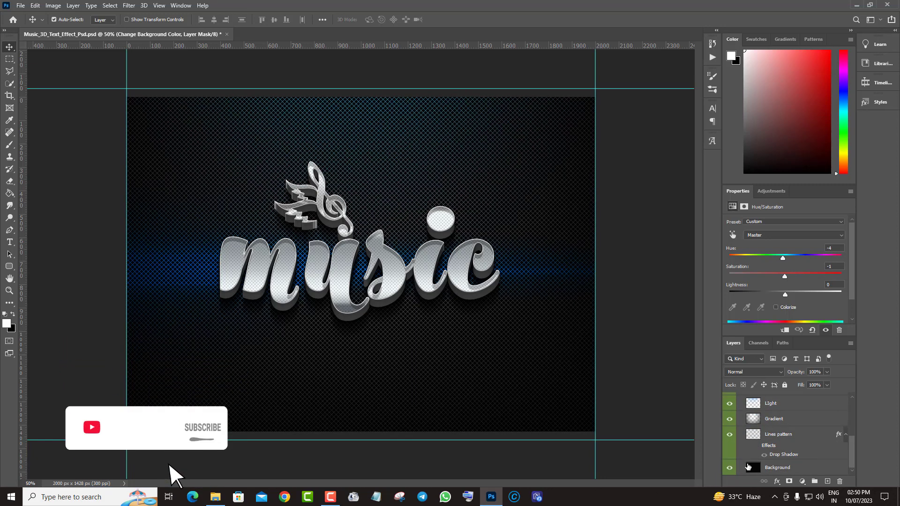
pyautogui.click(750, 468)
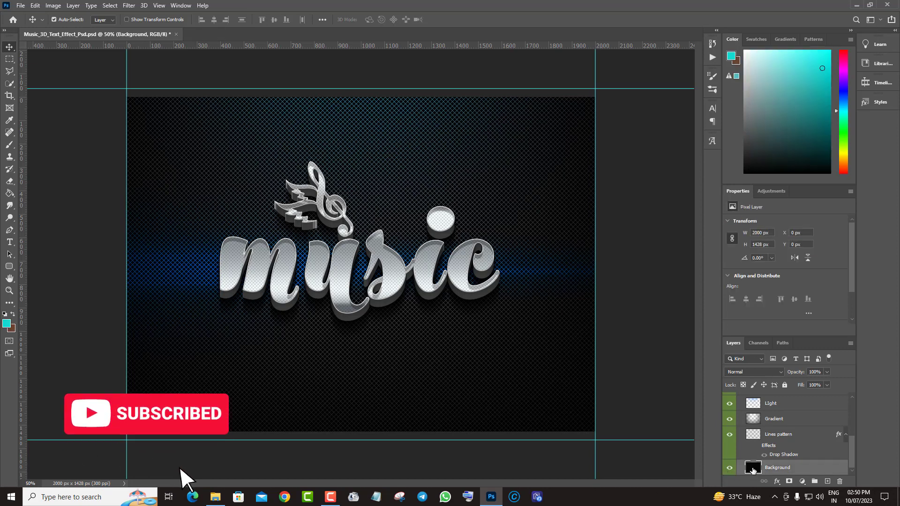
pyautogui.click(7, 323)
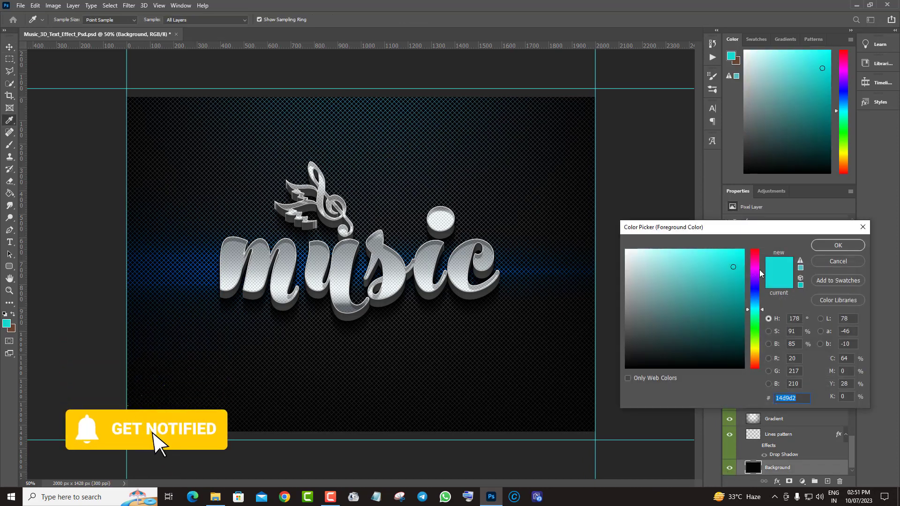
pyautogui.click(756, 267)
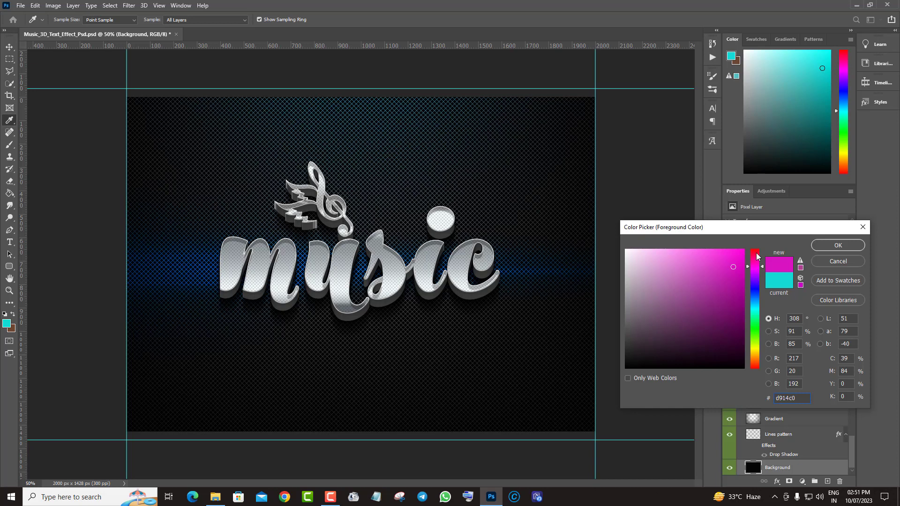
pyautogui.click(838, 245)
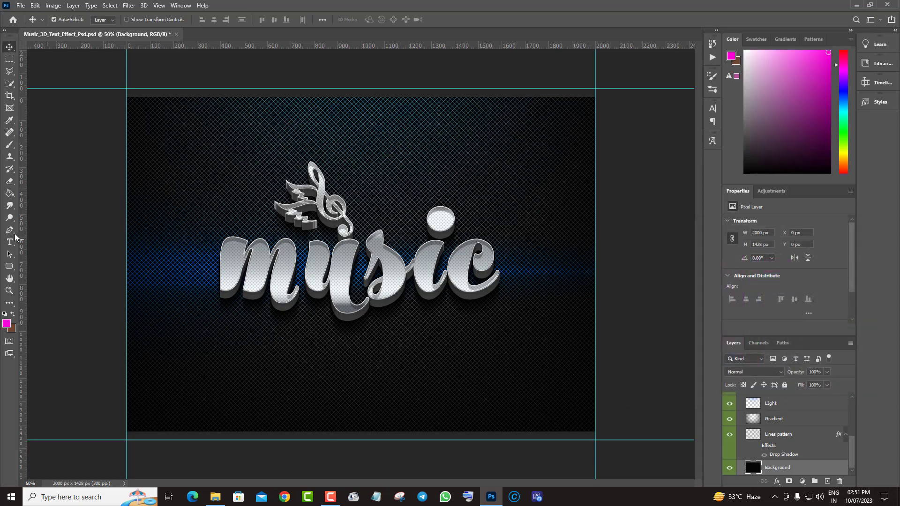
pyautogui.click(13, 194)
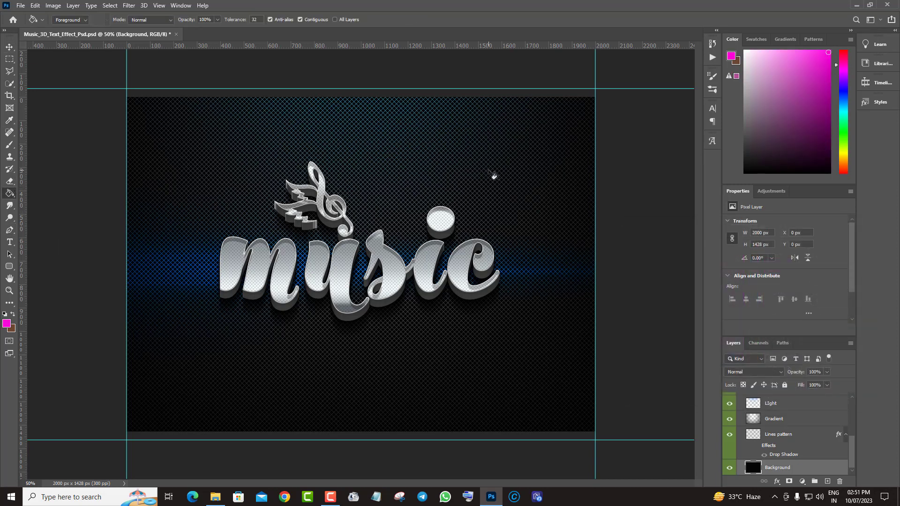
pyautogui.click(492, 175)
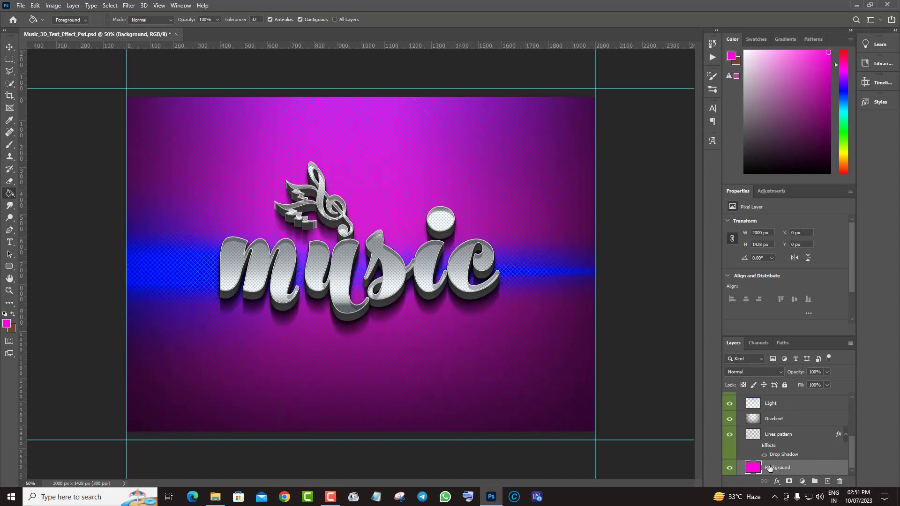
# Step: Sample the blue of the light streak (#0607fe) as the foreground colour and fill the Background layer with it
pyautogui.click(6, 323)
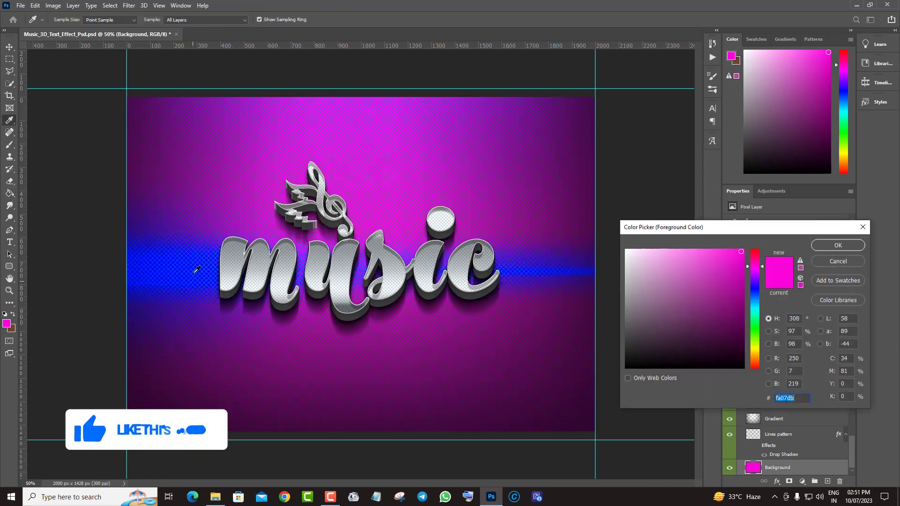
pyautogui.click(212, 255)
pyautogui.click(856, 245)
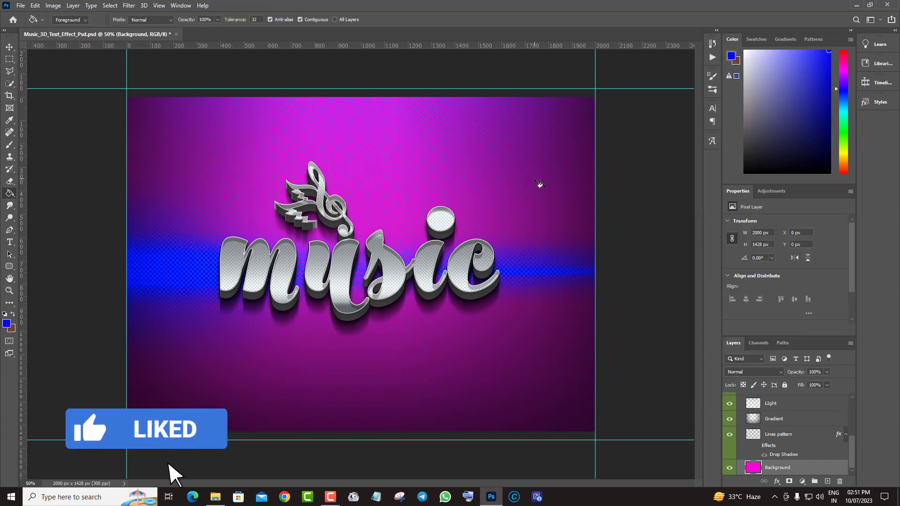
pyautogui.click(535, 180)
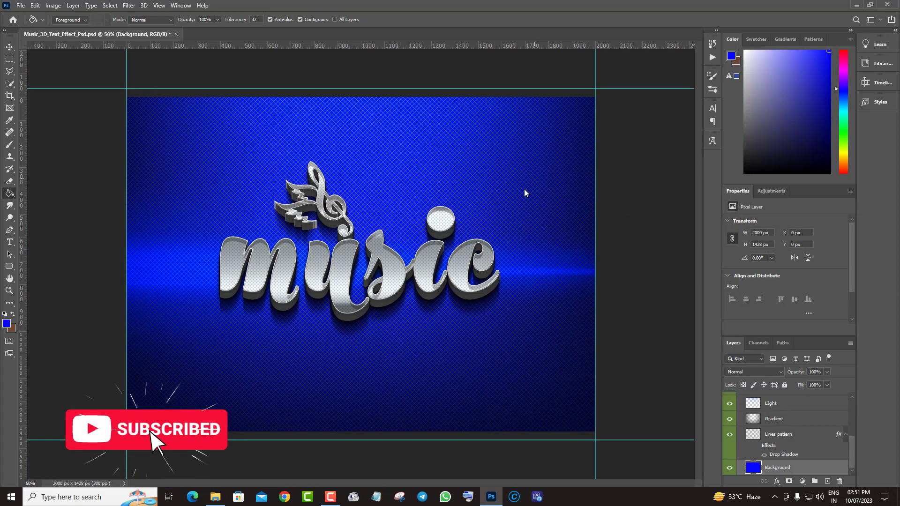
# Step: Pick a dark orange foreground colour and fill the Background layer with it
pyautogui.click(6, 324)
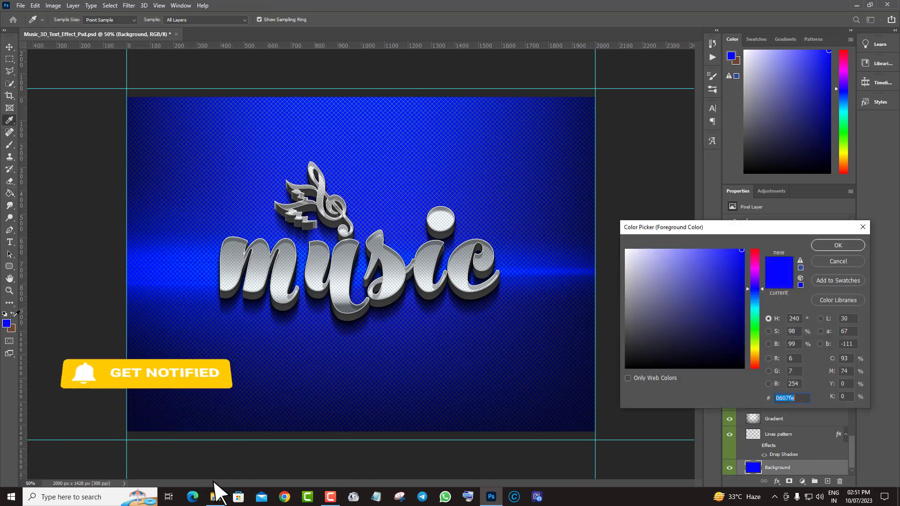
pyautogui.click(753, 362)
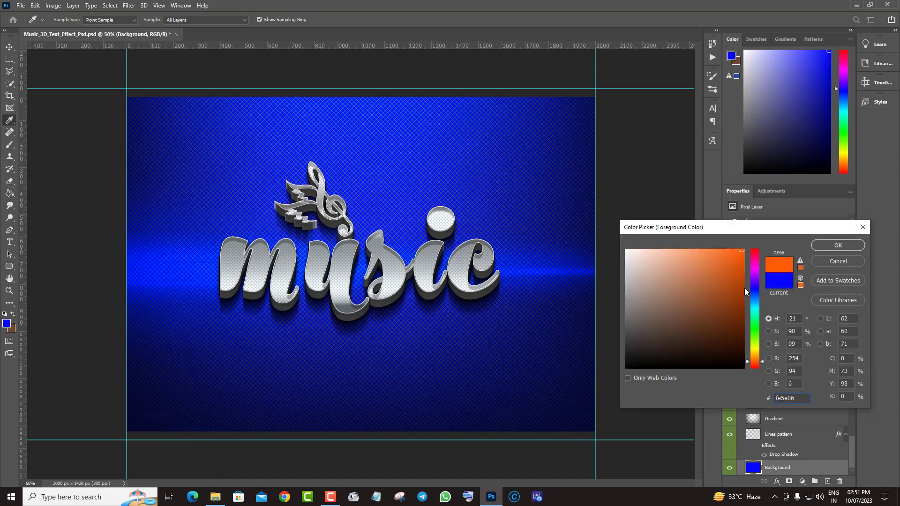
pyautogui.click(730, 288)
pyautogui.click(838, 245)
pyautogui.press('g')
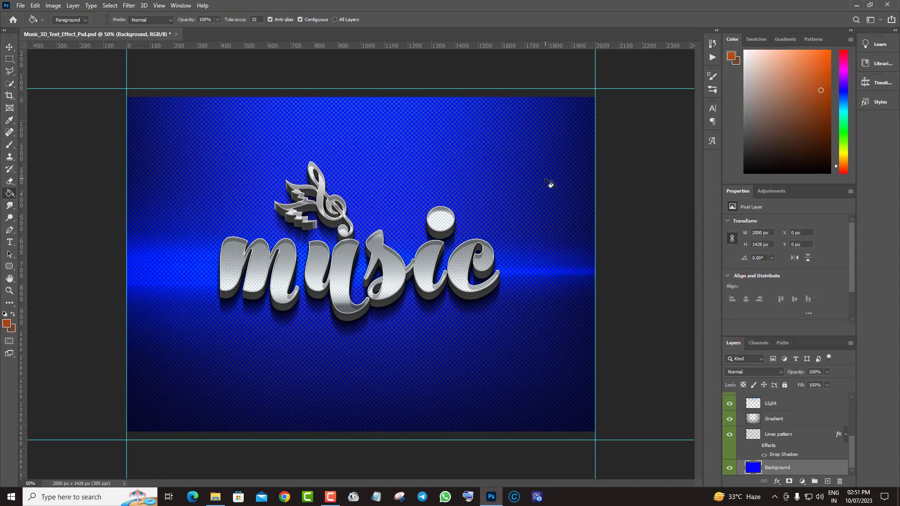
pyautogui.click(548, 183)
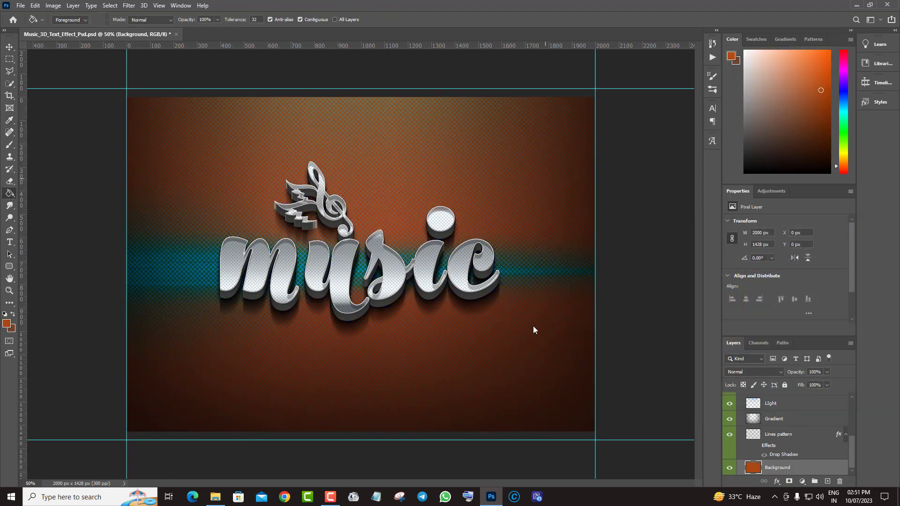
# Step: Check the Light layer's effect by toggling its visibility, and hide the Flares group
pyautogui.scroll(2, 840, 434)
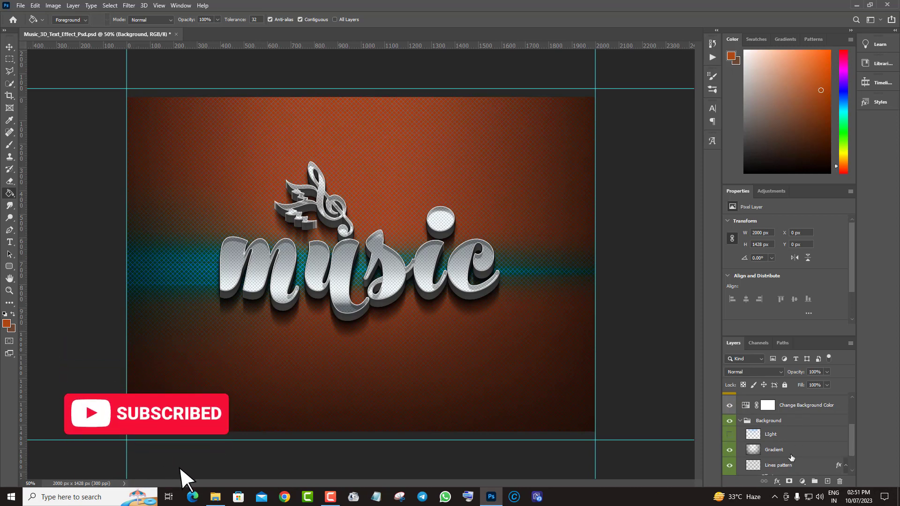
pyautogui.scroll(-1, 799, 458)
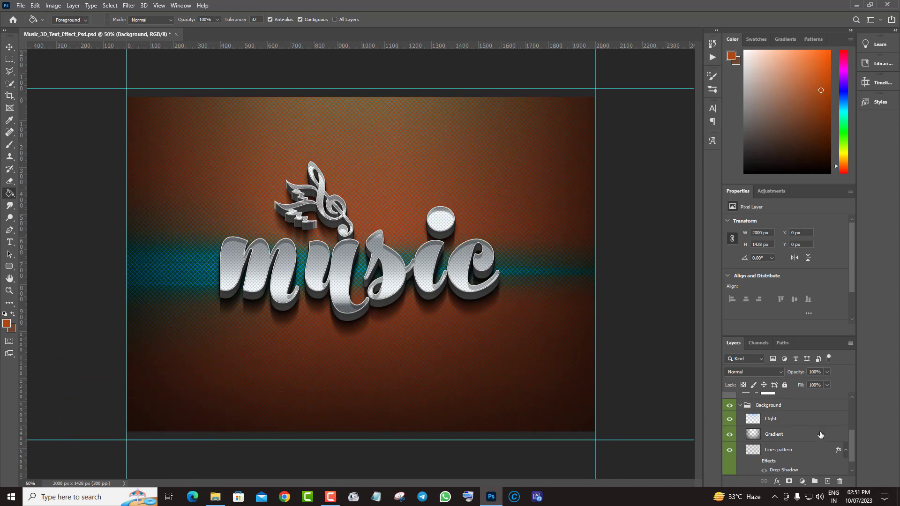
pyautogui.scroll(5, 820, 435)
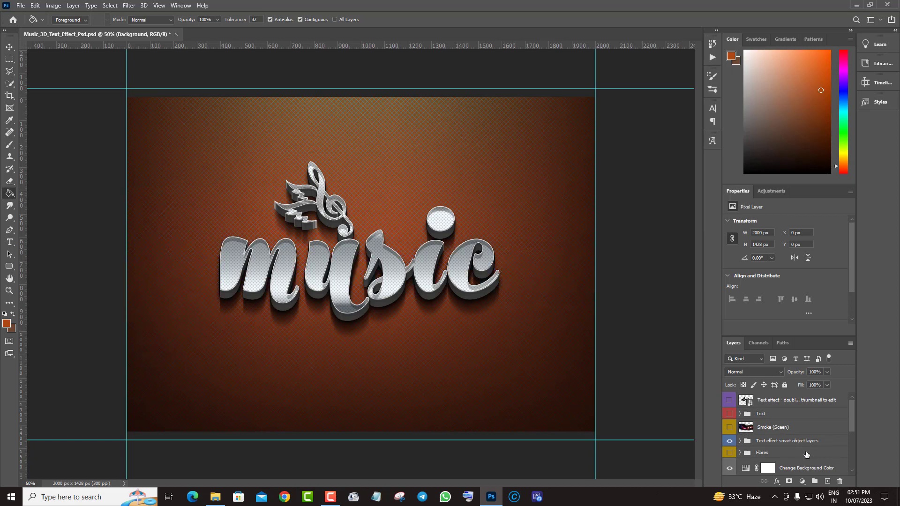
# Step: Swap the foreground and background colours and fill the Background layer with the brown foreground colour
pyautogui.scroll(-8, 806, 455)
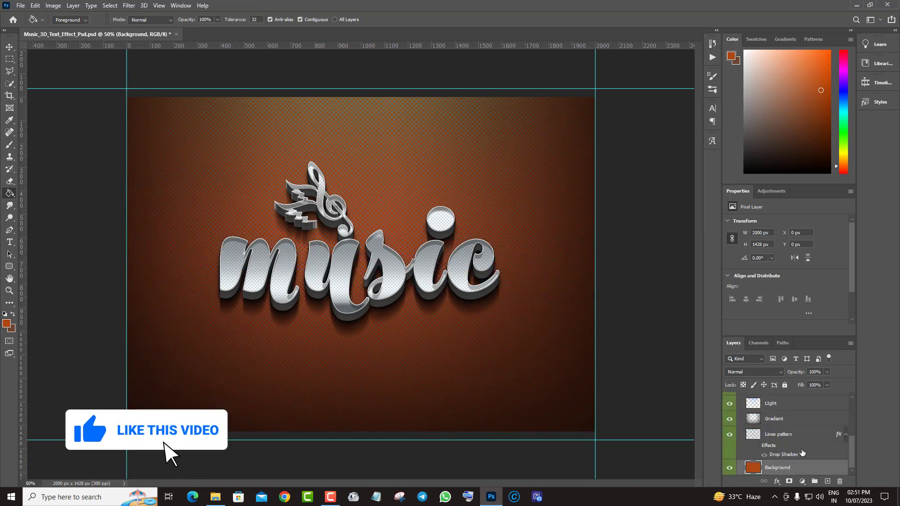
pyautogui.click(14, 312)
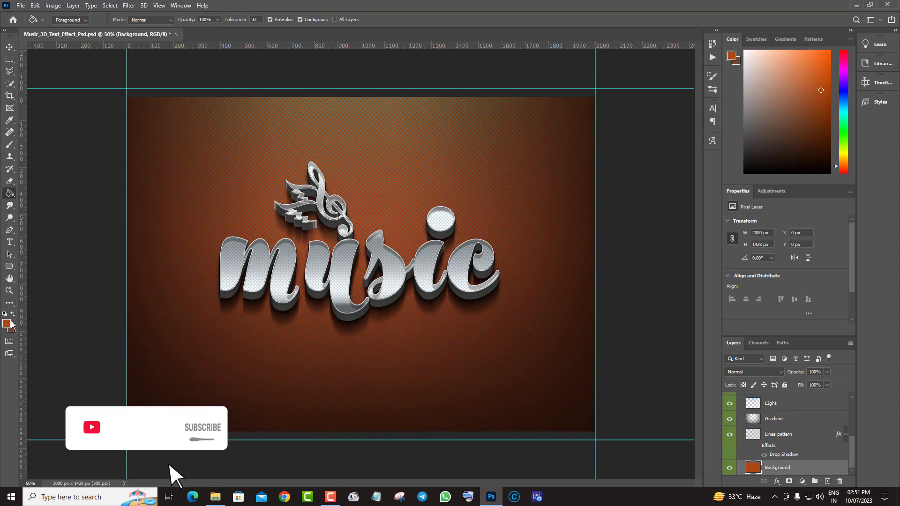
pyautogui.click(230, 208)
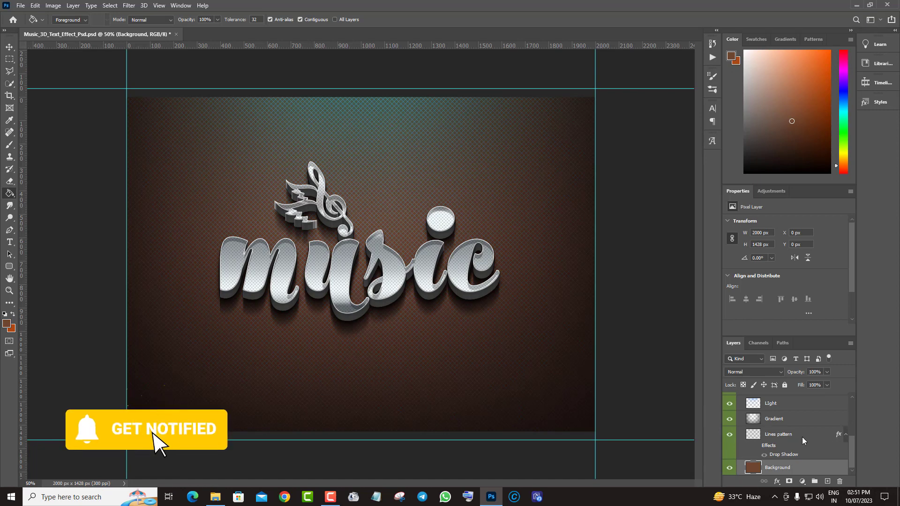
# Step: Expand the Text effect smart object layers group and examine the Pattern layer's Pattern Overlay settings and available pattern presets
pyautogui.scroll(5, 804, 442)
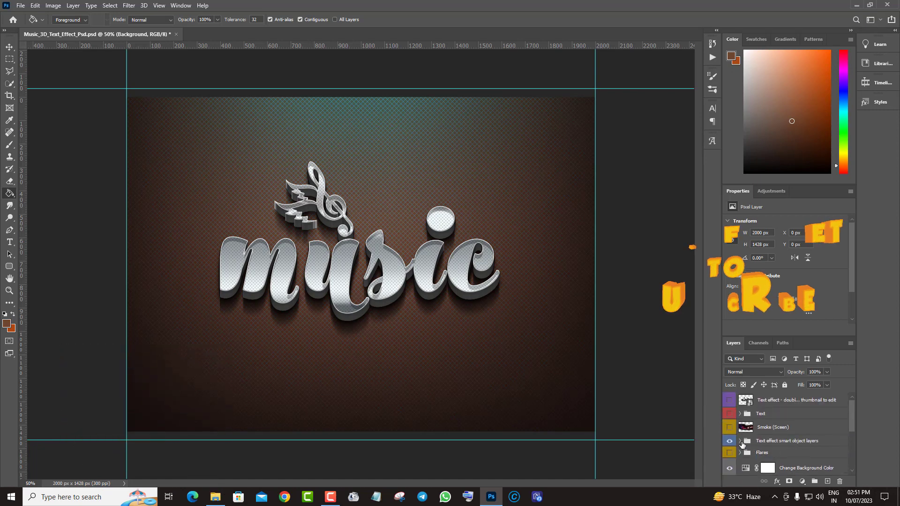
pyautogui.click(740, 441)
pyautogui.scroll(-1, 820, 455)
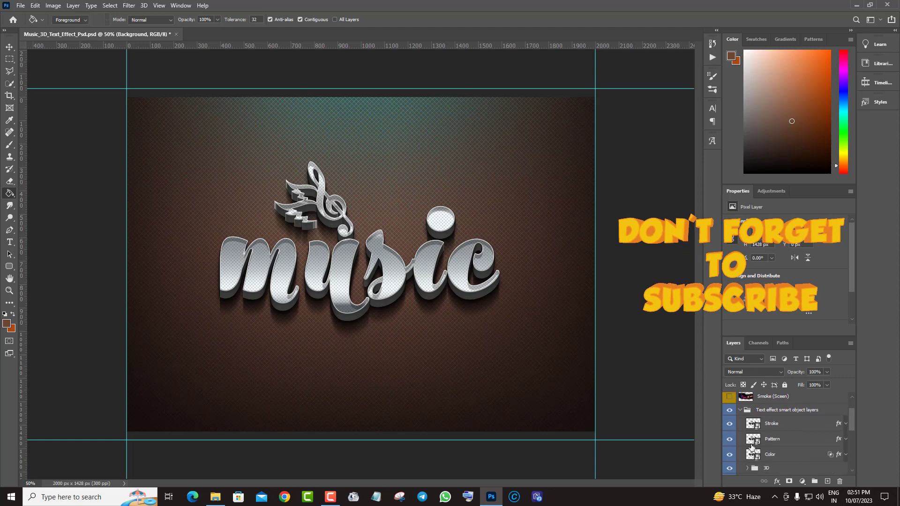
pyautogui.doubleClick(839, 439)
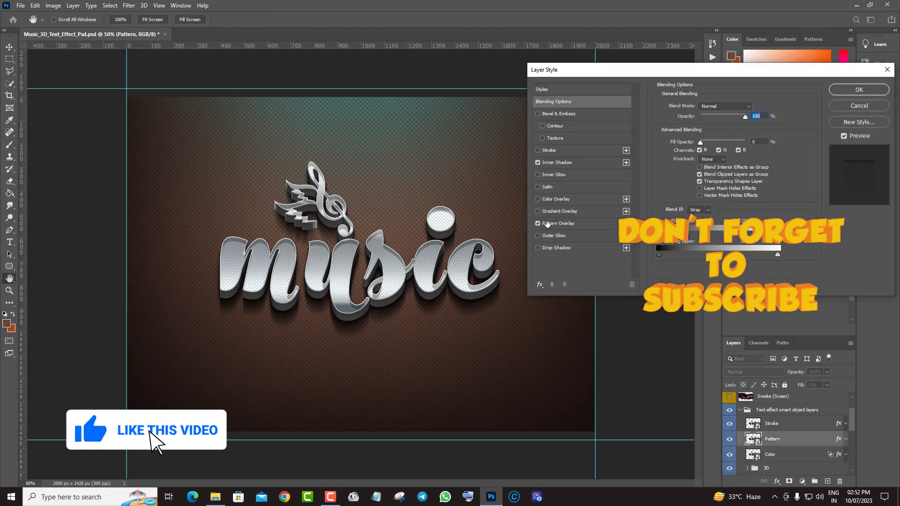
pyautogui.click(564, 223)
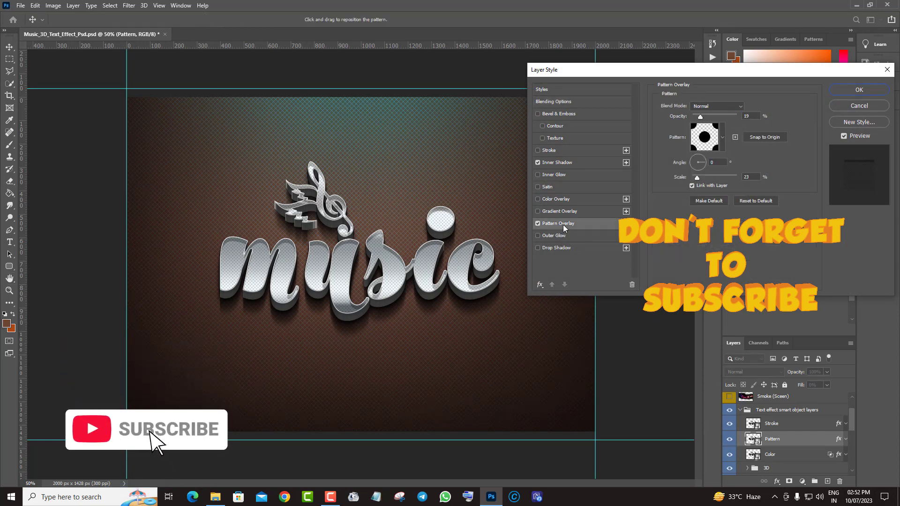
pyautogui.click(705, 137)
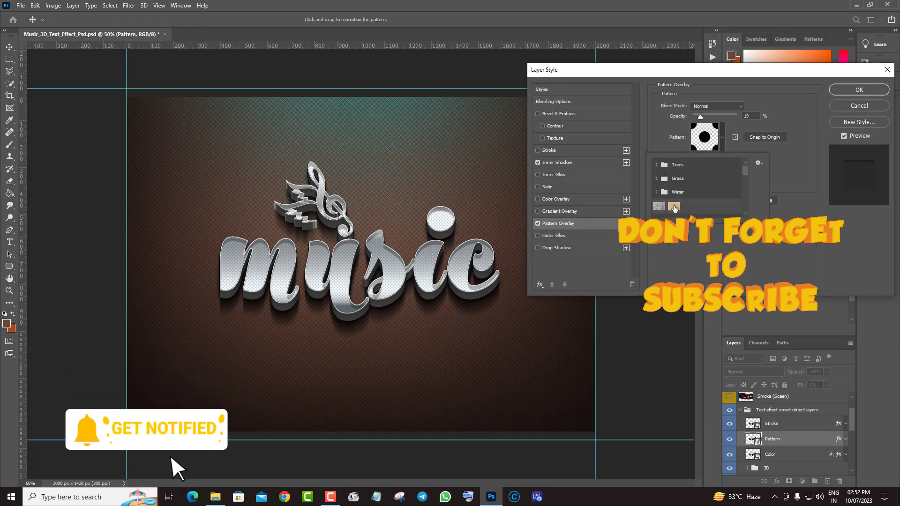
pyautogui.click(803, 176)
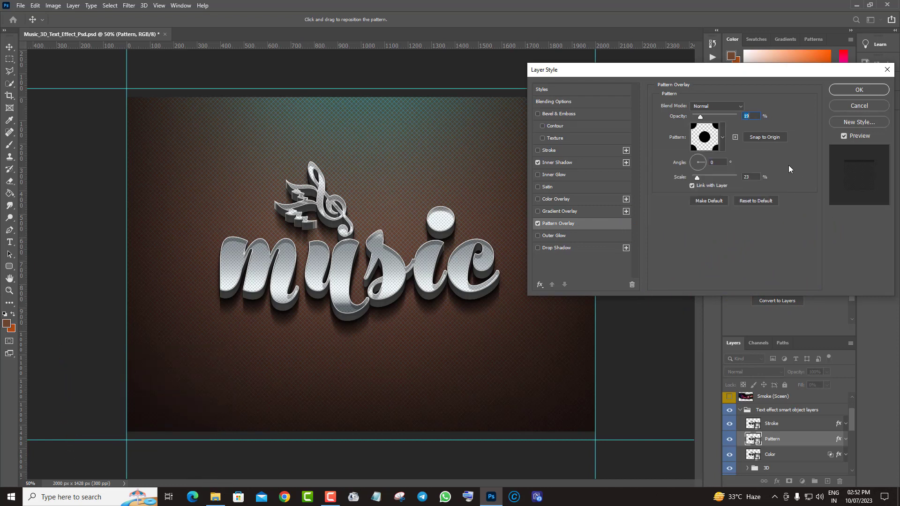
# Step: Try a Pattern Overlay scale of 37% on the Pattern layer
pyautogui.click(702, 176)
pyautogui.moveTo(711, 176); pyautogui.dragTo(718, 176)
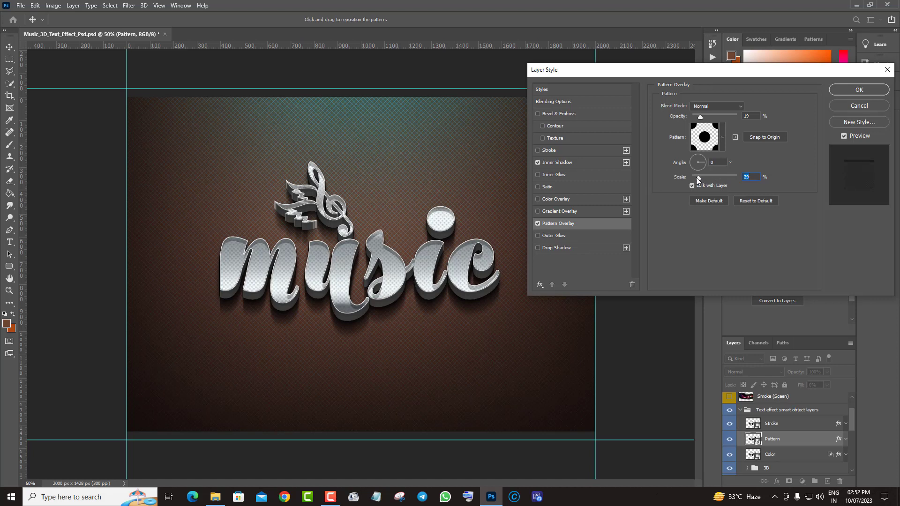
pyautogui.click(695, 177)
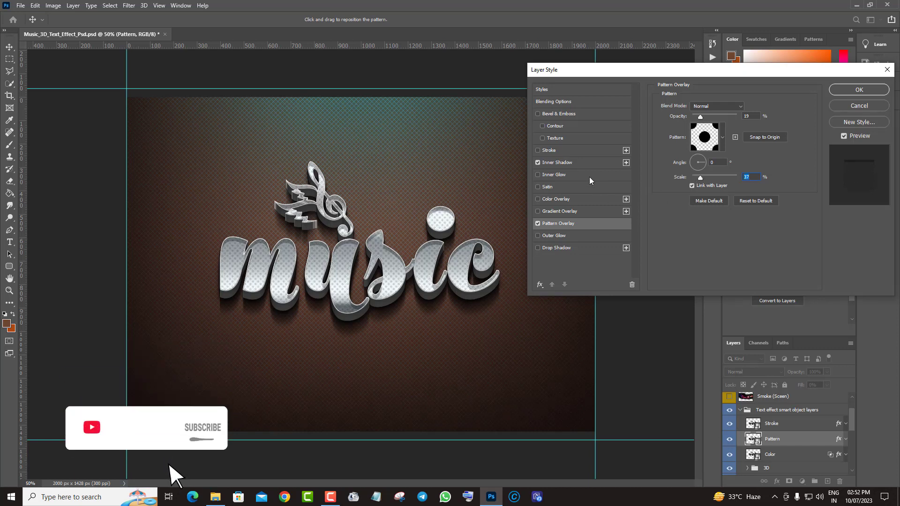
# Step: Check the Pattern layer's Inner Shadow by turning it off and on, and discard the layer style changes
pyautogui.click(560, 164)
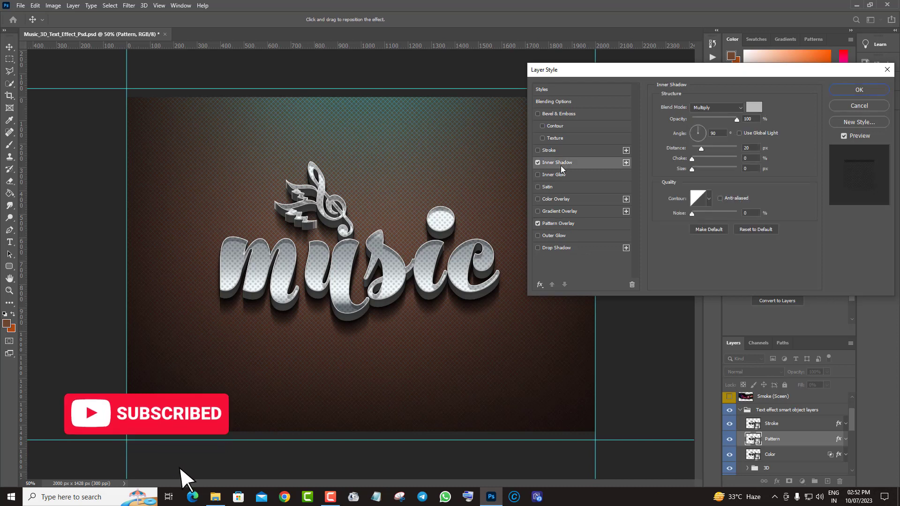
pyautogui.click(538, 163)
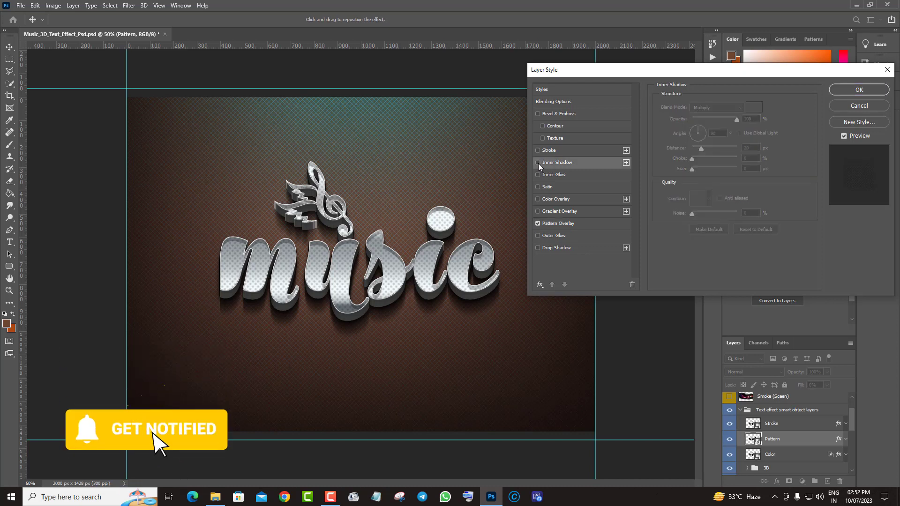
pyautogui.click(538, 163)
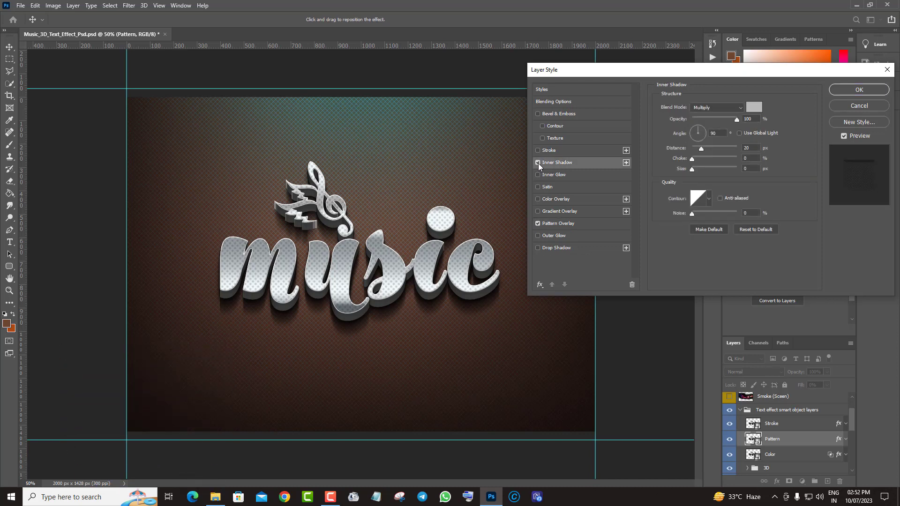
pyautogui.click(858, 105)
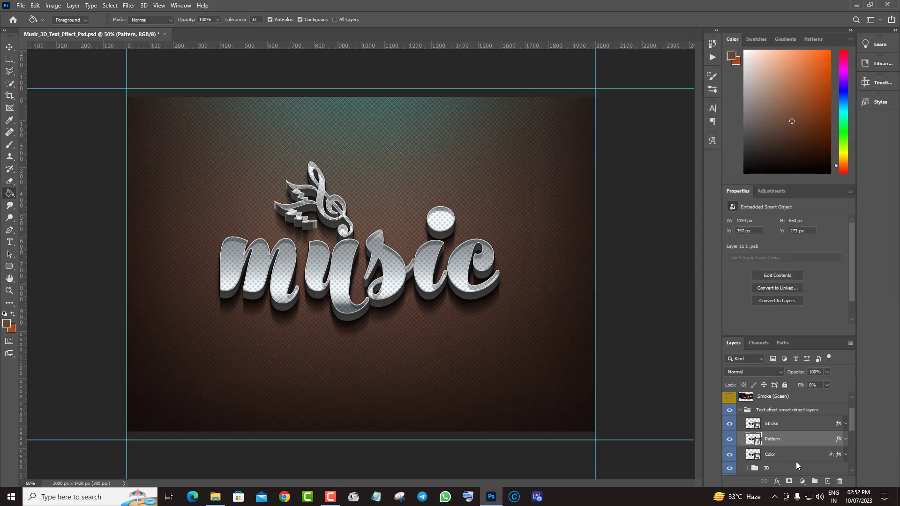
# Step: Try the Blue_27 and Blue_18 preset gradients for the Gradient Overlay of the Color layer
pyautogui.click(840, 456)
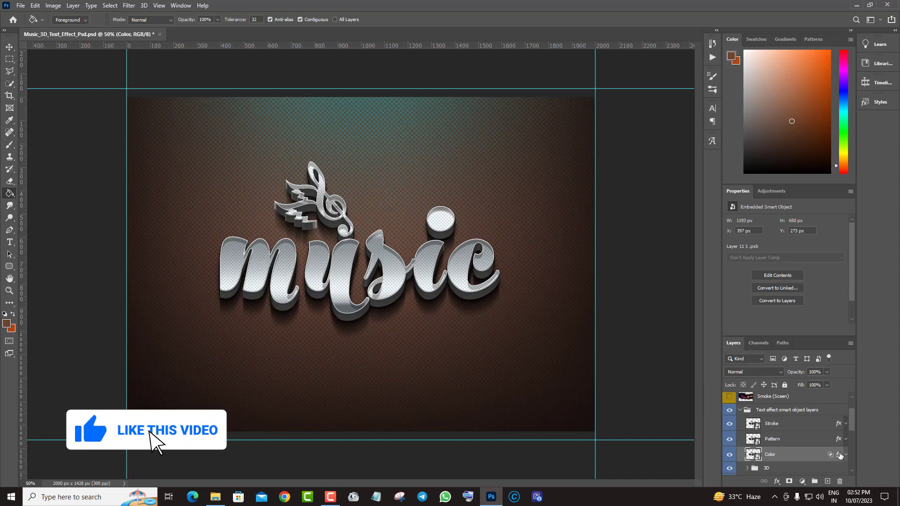
pyautogui.doubleClick(838, 454)
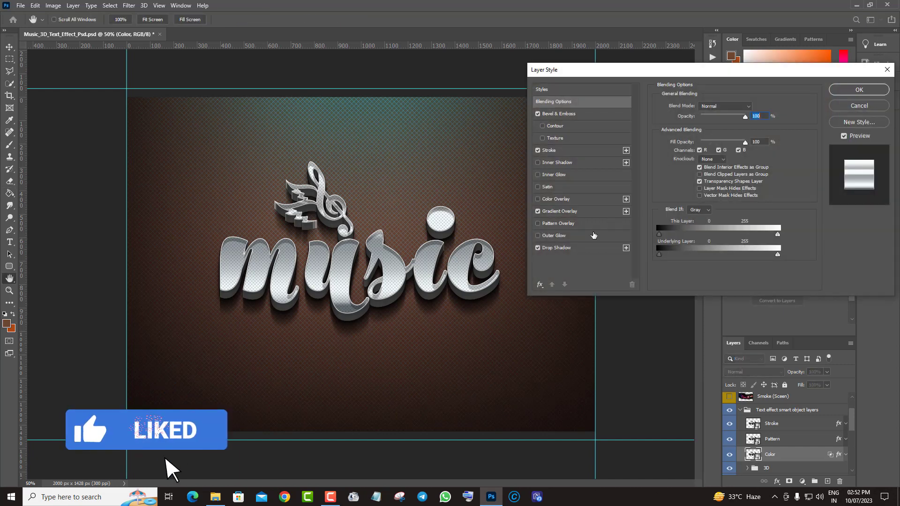
pyautogui.click(557, 212)
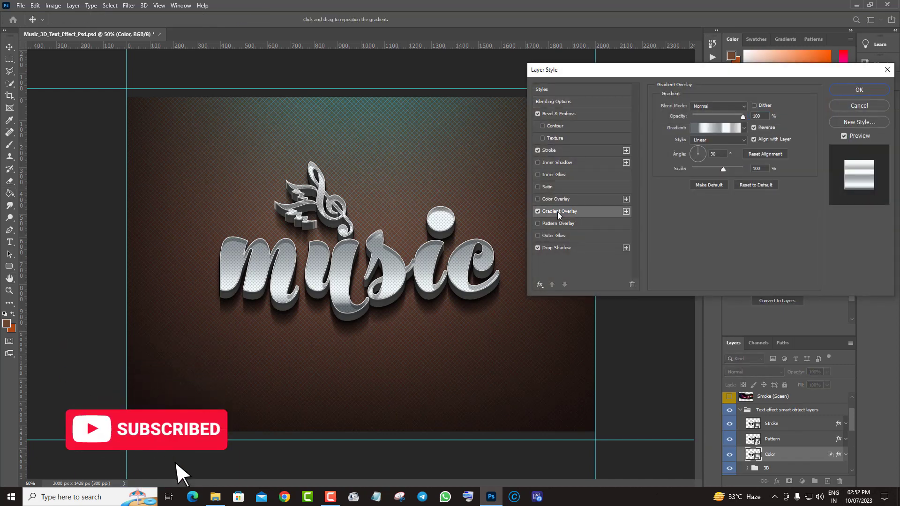
pyautogui.click(720, 129)
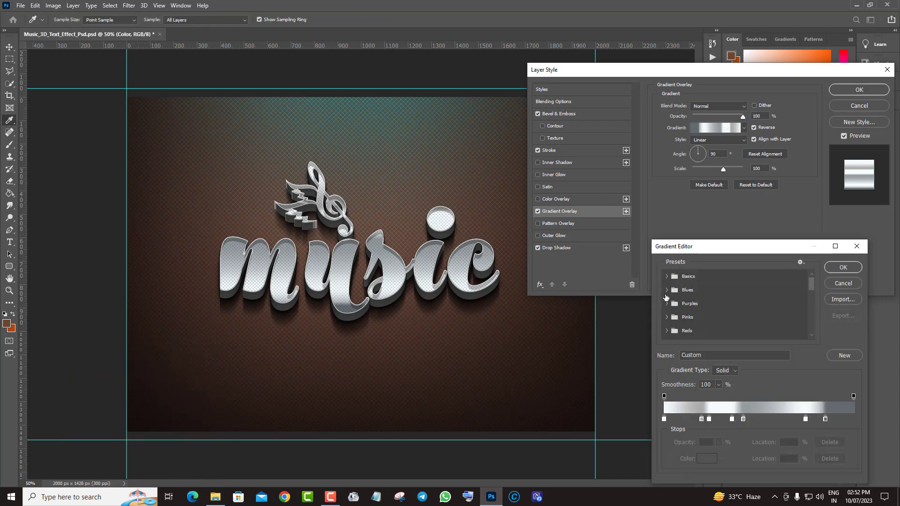
pyautogui.click(667, 290)
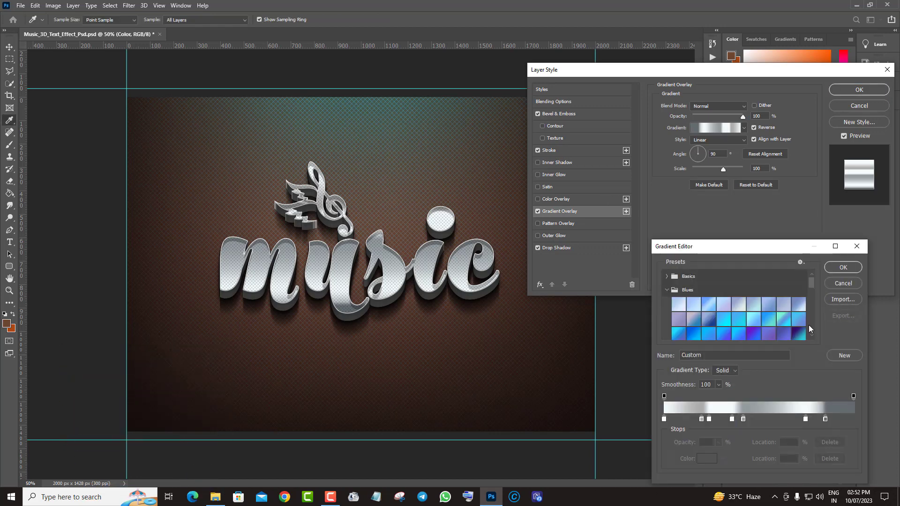
pyautogui.click(799, 333)
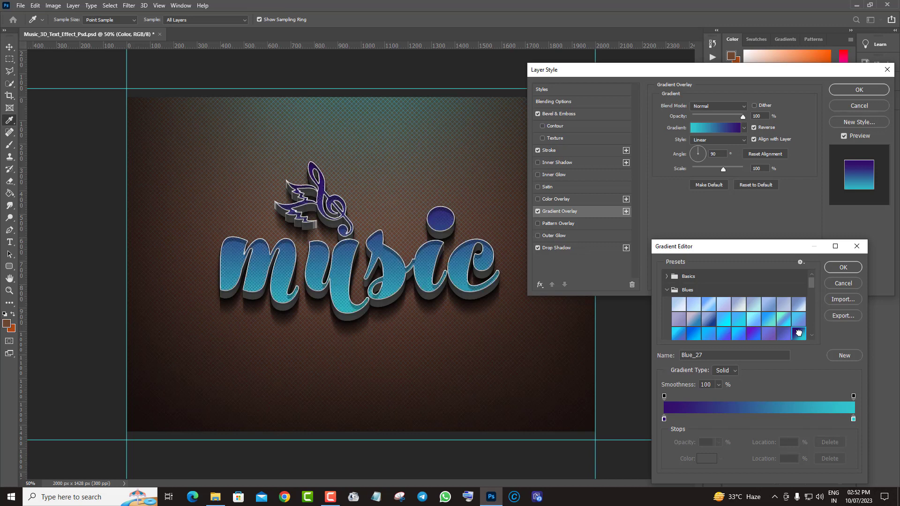
pyautogui.click(799, 320)
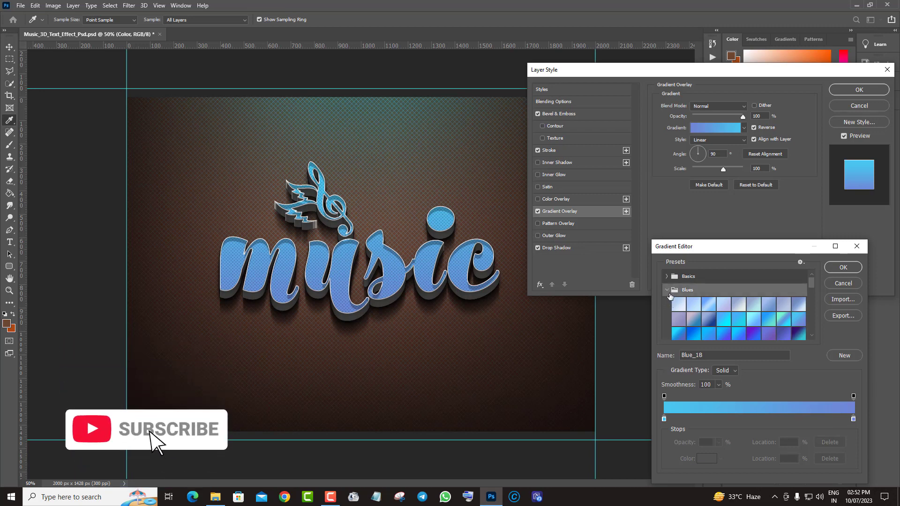
# Step: Try the Pink_13 preset gradient on the Color layer's Gradient Overlay and discard the gradient edit
pyautogui.click(666, 290)
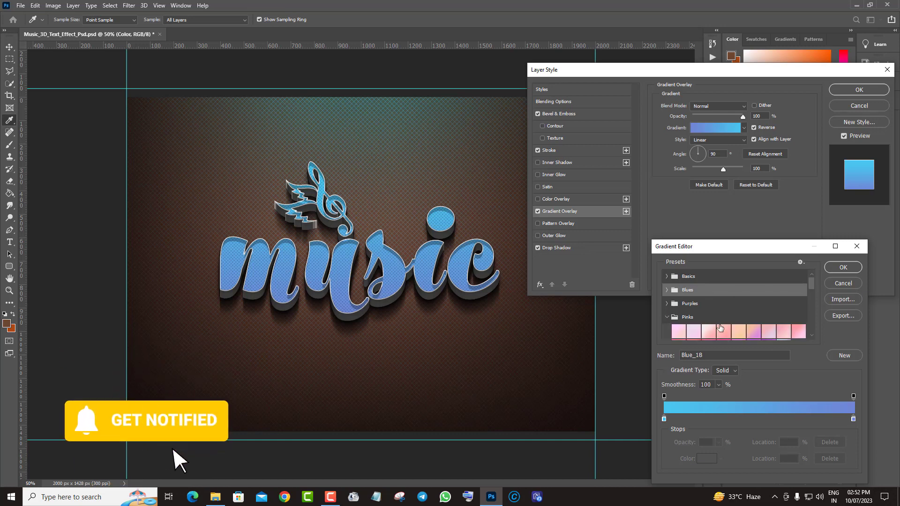
pyautogui.click(756, 331)
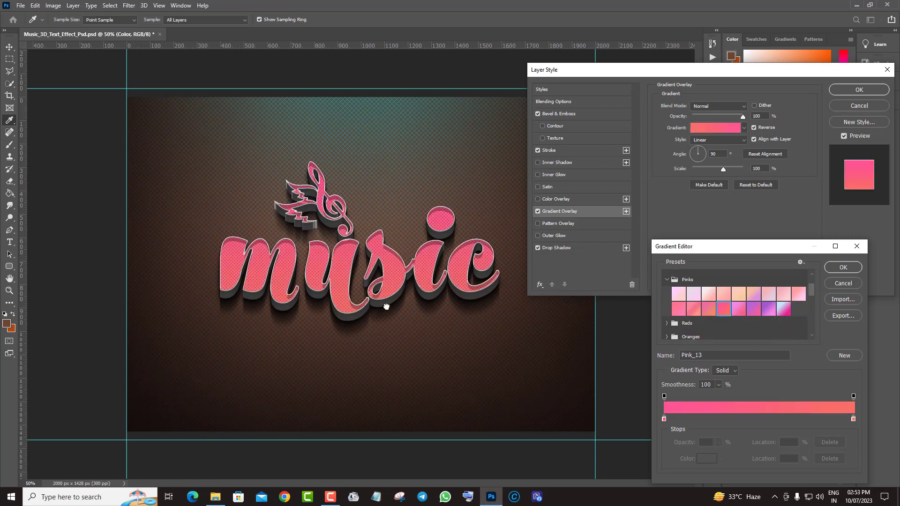
pyautogui.click(842, 284)
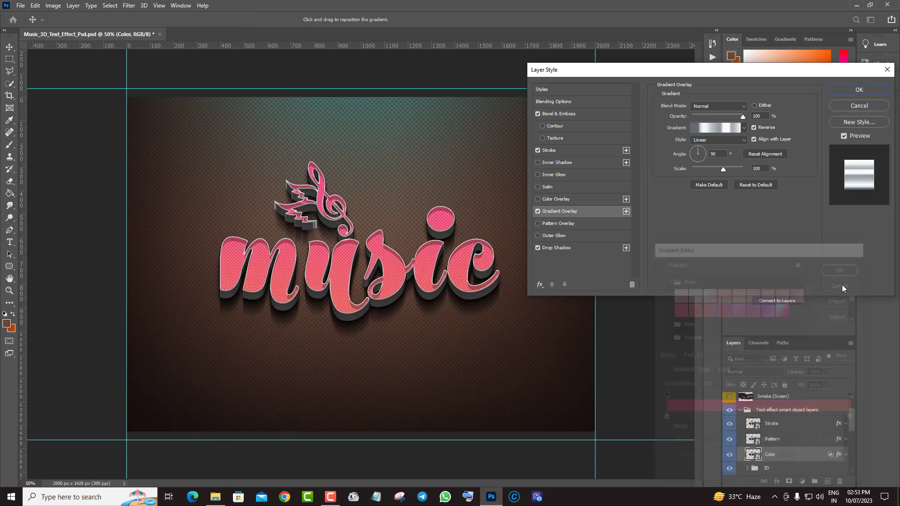